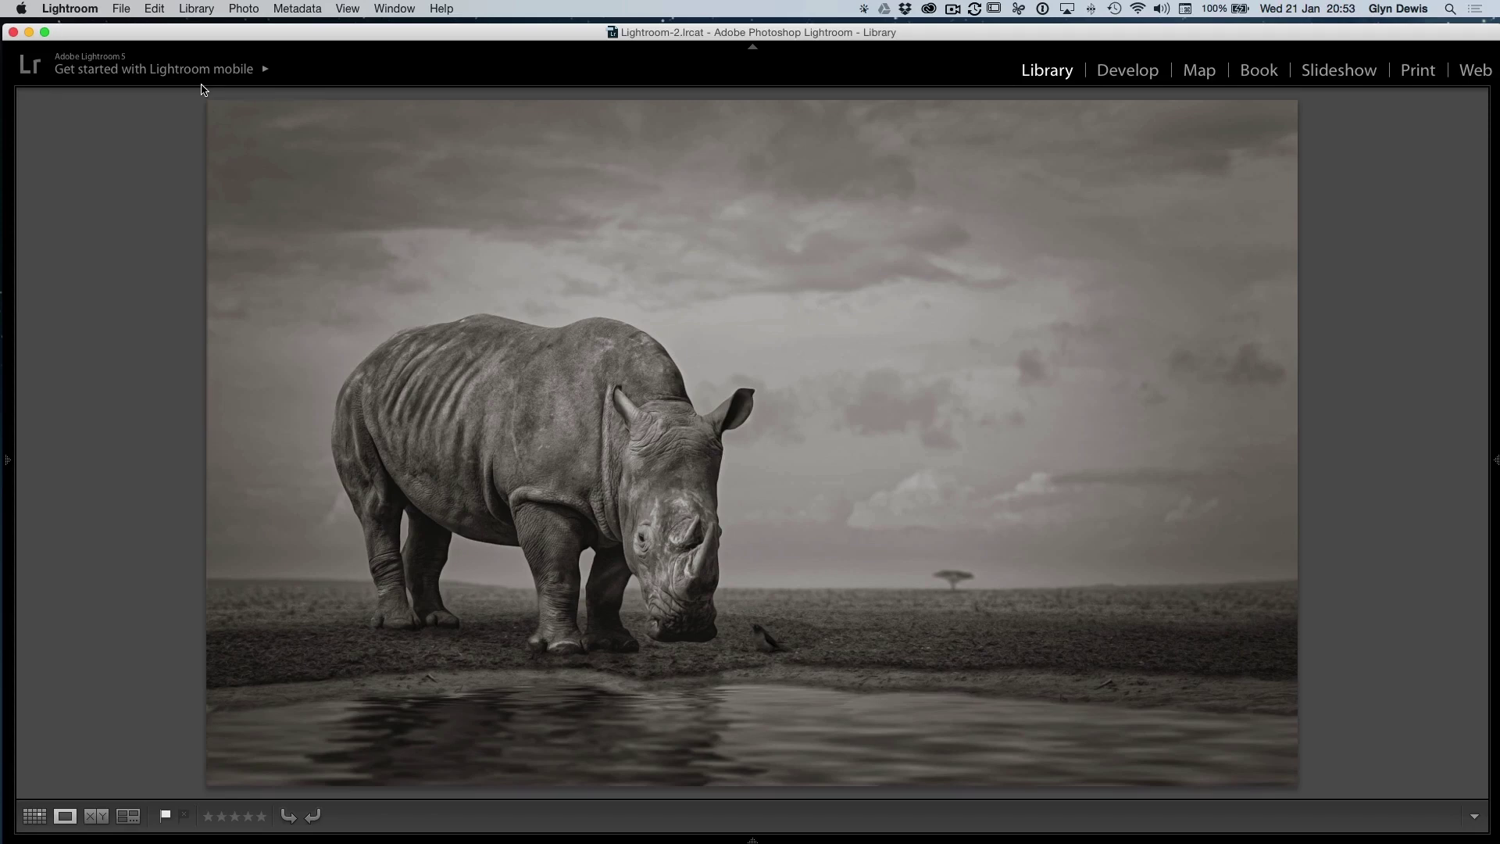
Open vultures.psb in Photoshop and show the mud ground, sky and Hue/Saturation layers
key("super+Tab")
key("super+Tab")
key("super+Tab")
key("super+Tab")
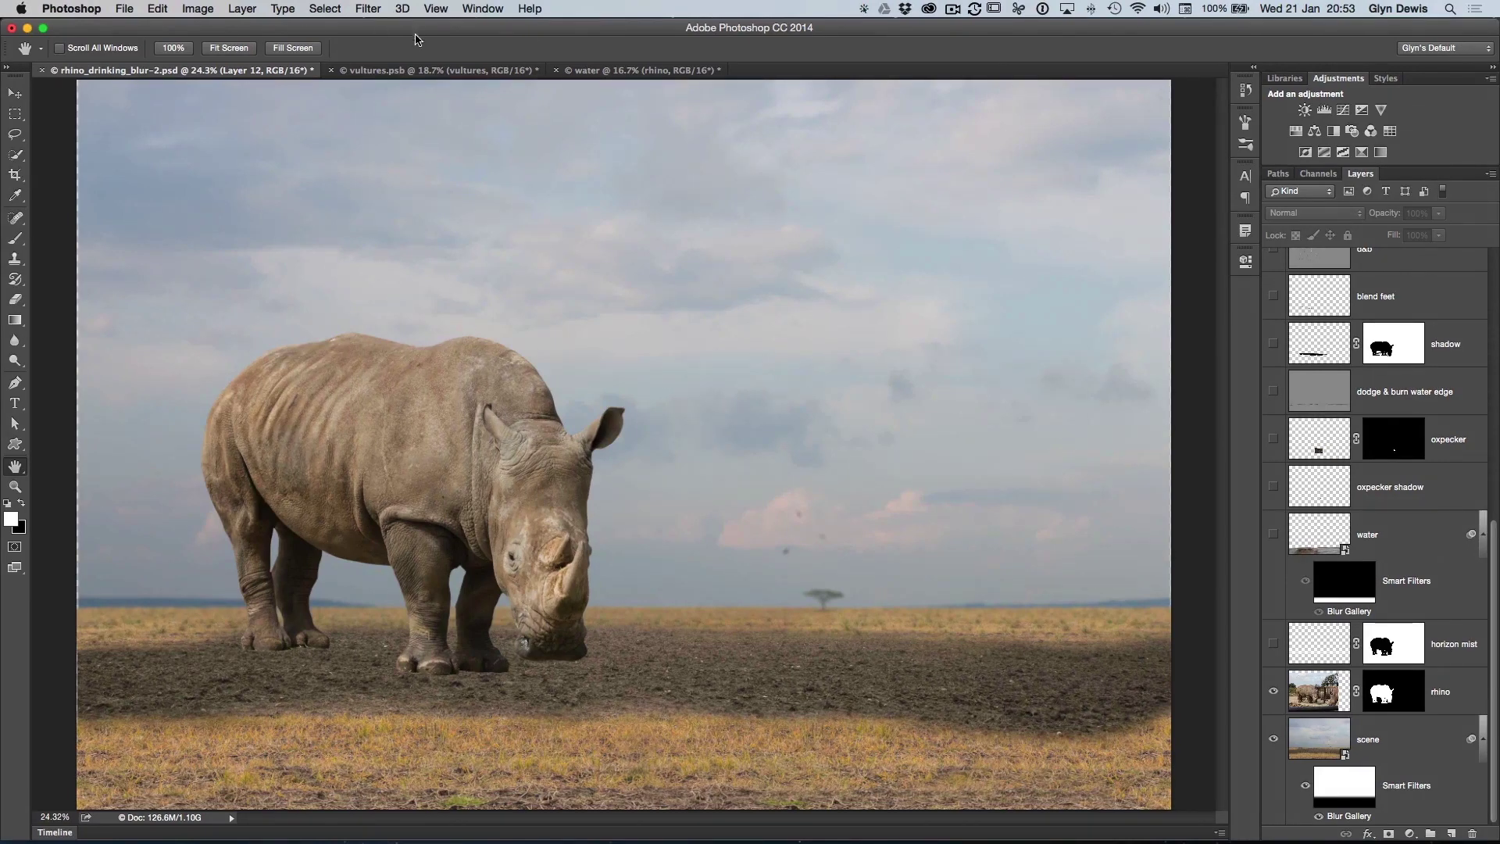
left_click(480, 72)
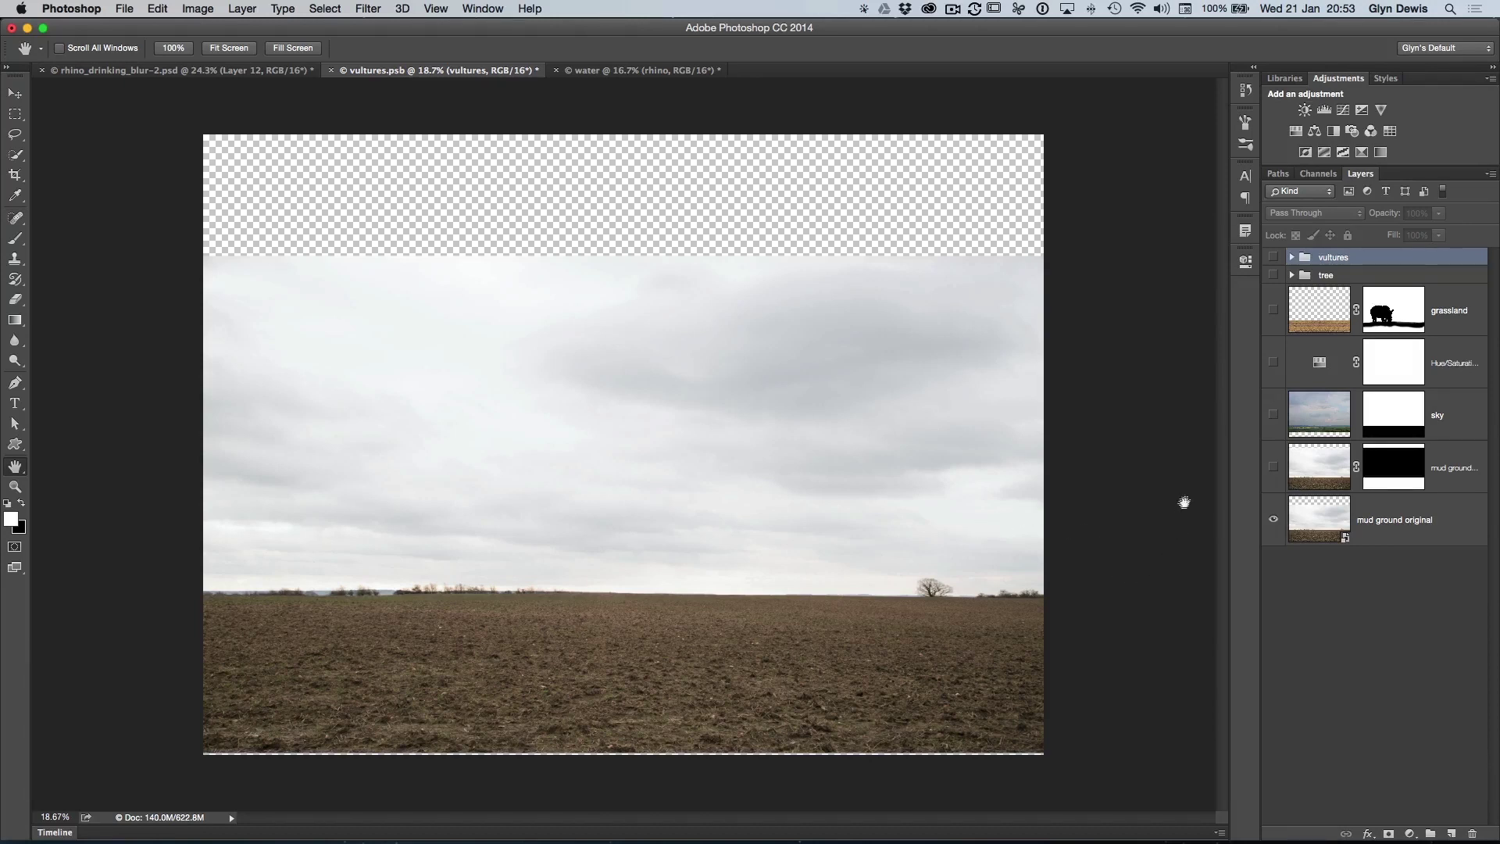
left_click(1273, 466)
left_click(1273, 416)
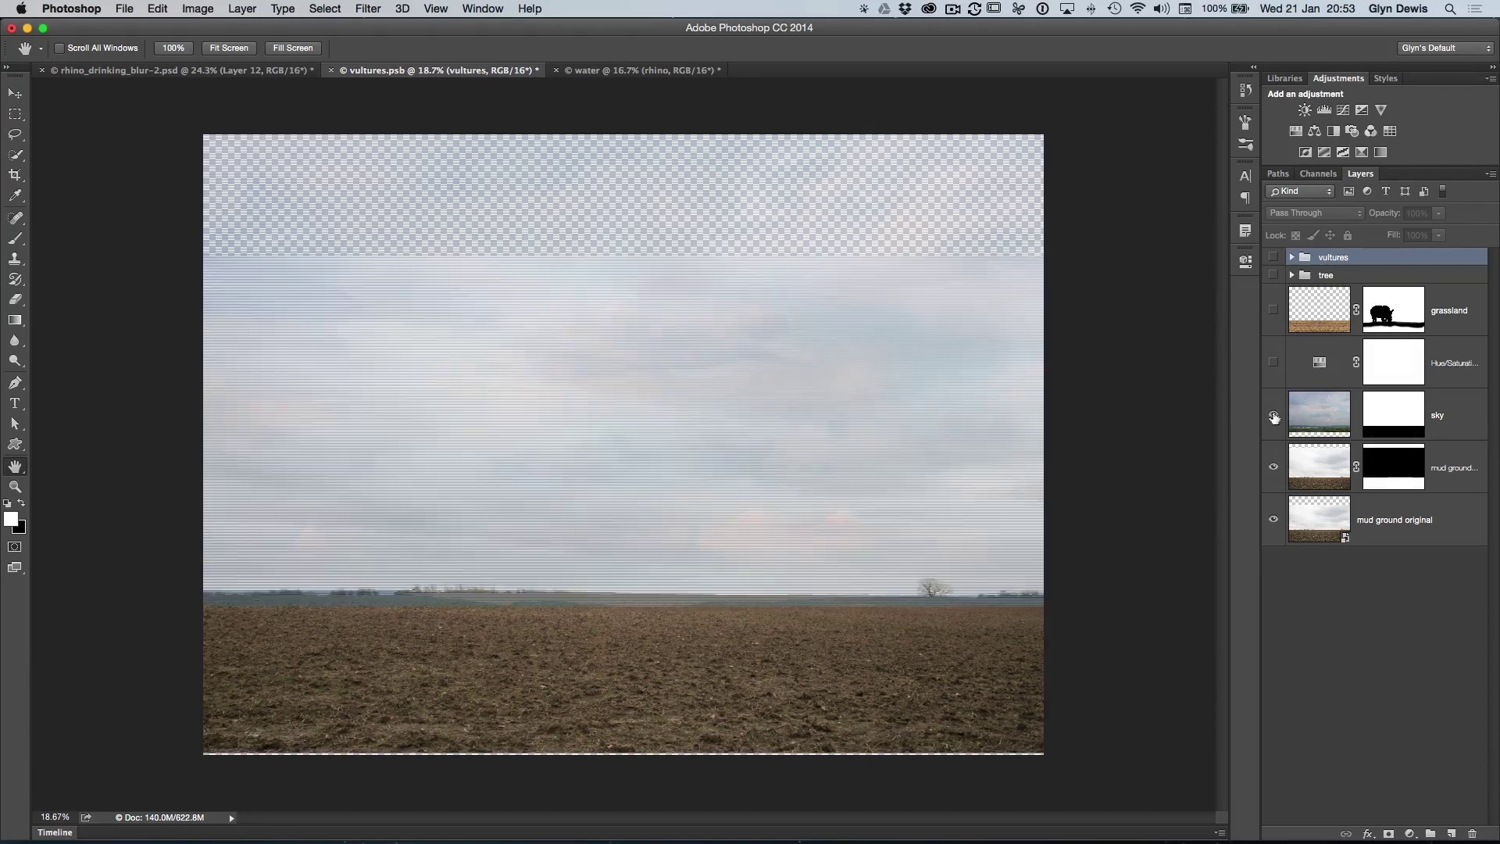
left_click(1273, 363)
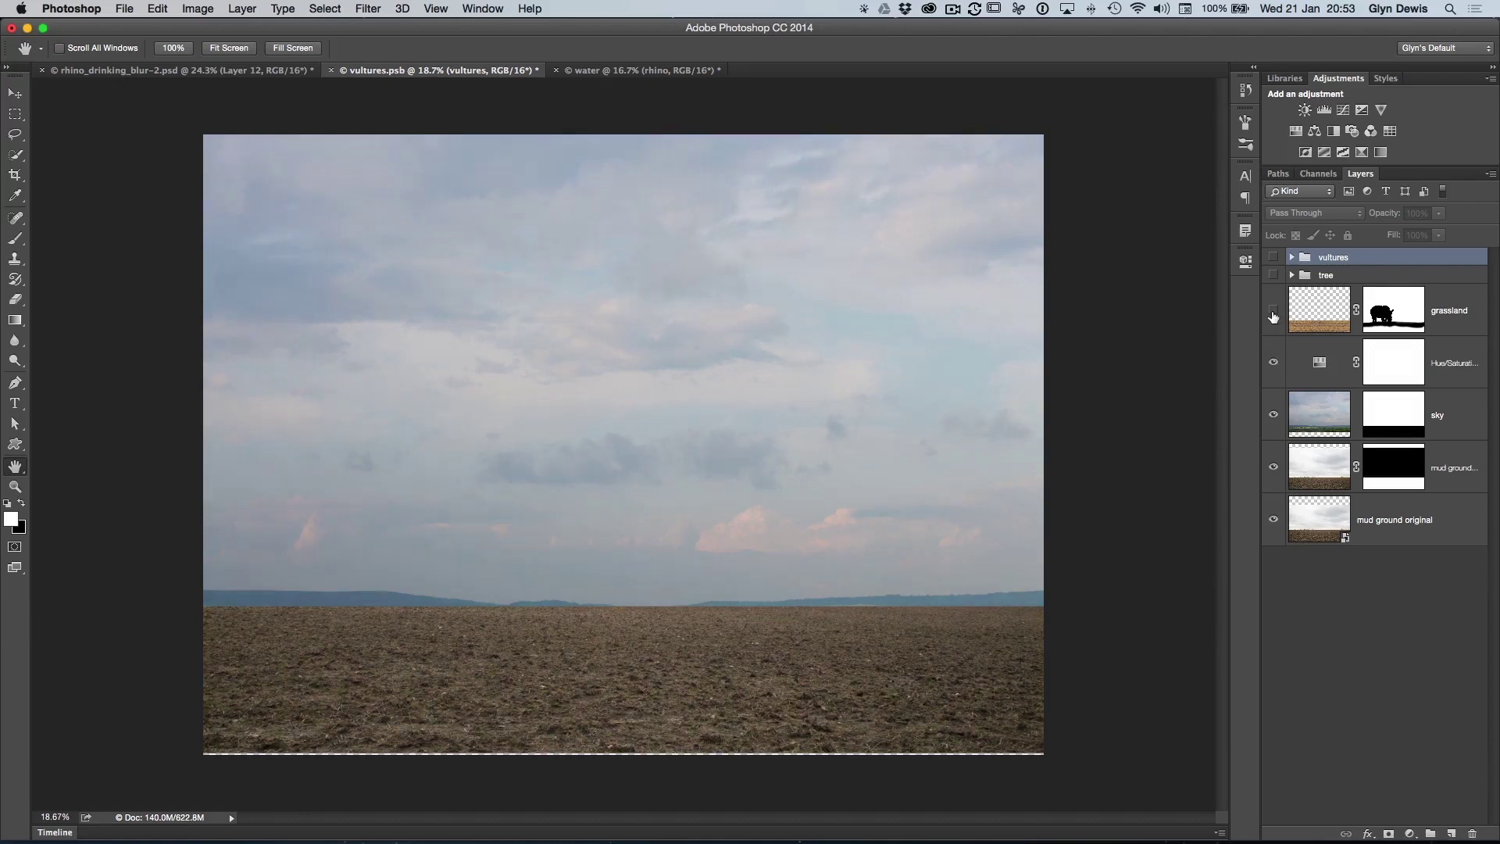
Show the grassland layer, comparing its mask off and on, then show the tree and vultures groups
left_click(1273, 313)
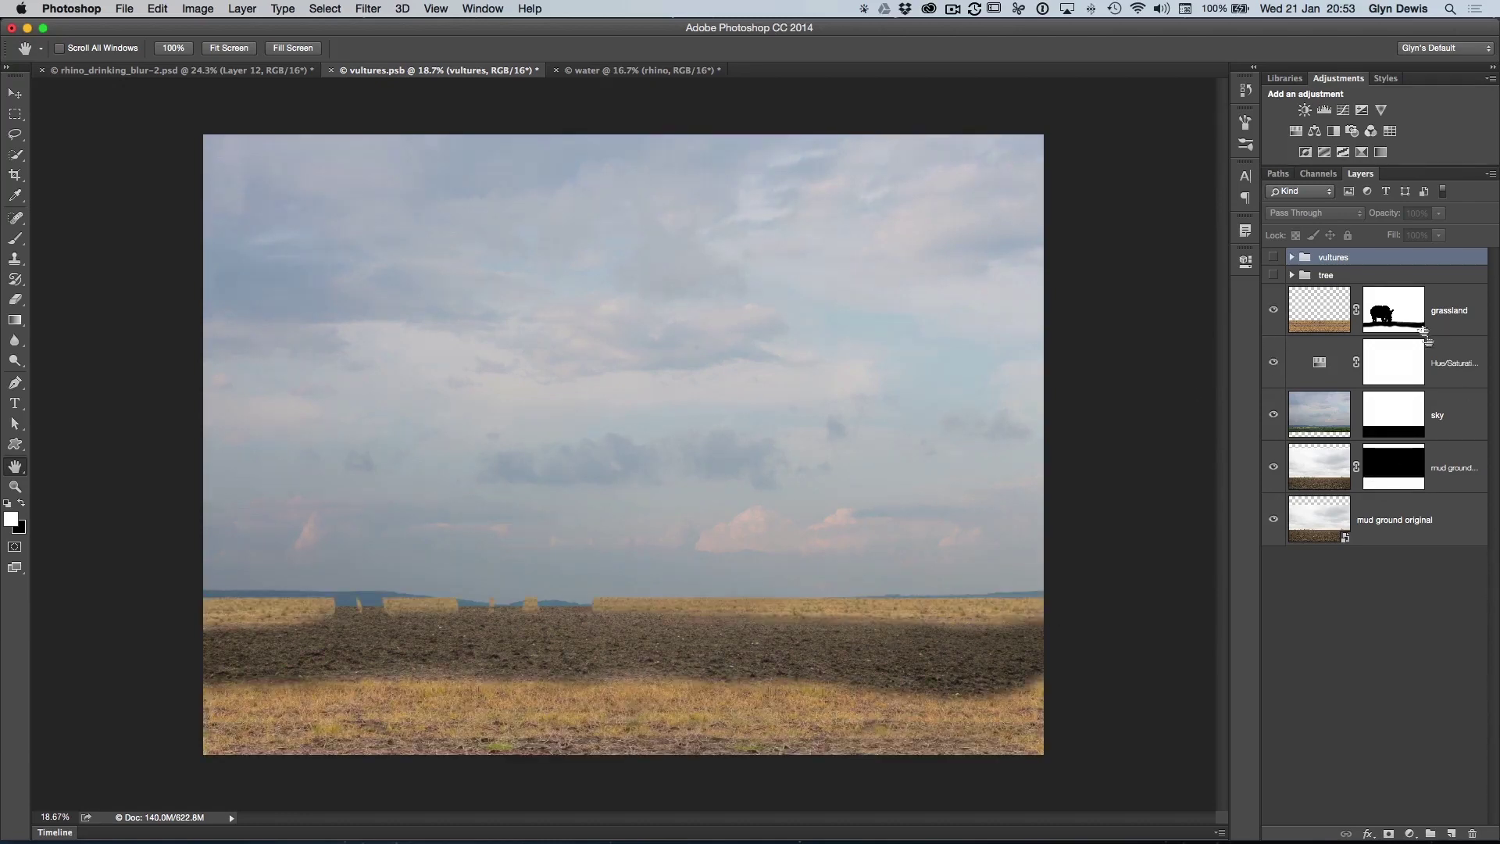
left_click(1398, 313, "shift")
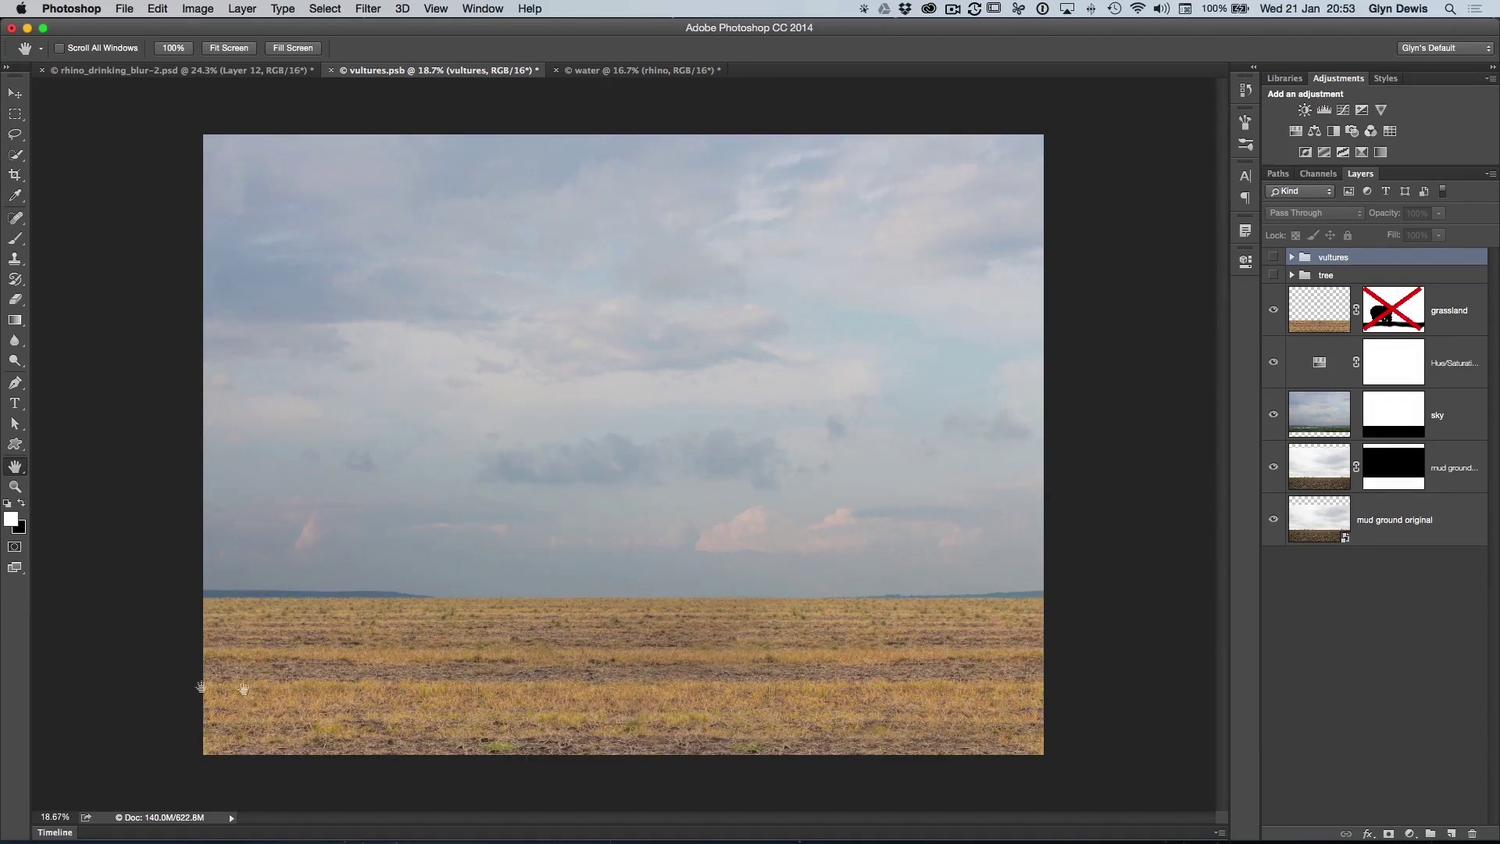
left_click(1393, 309, "shift")
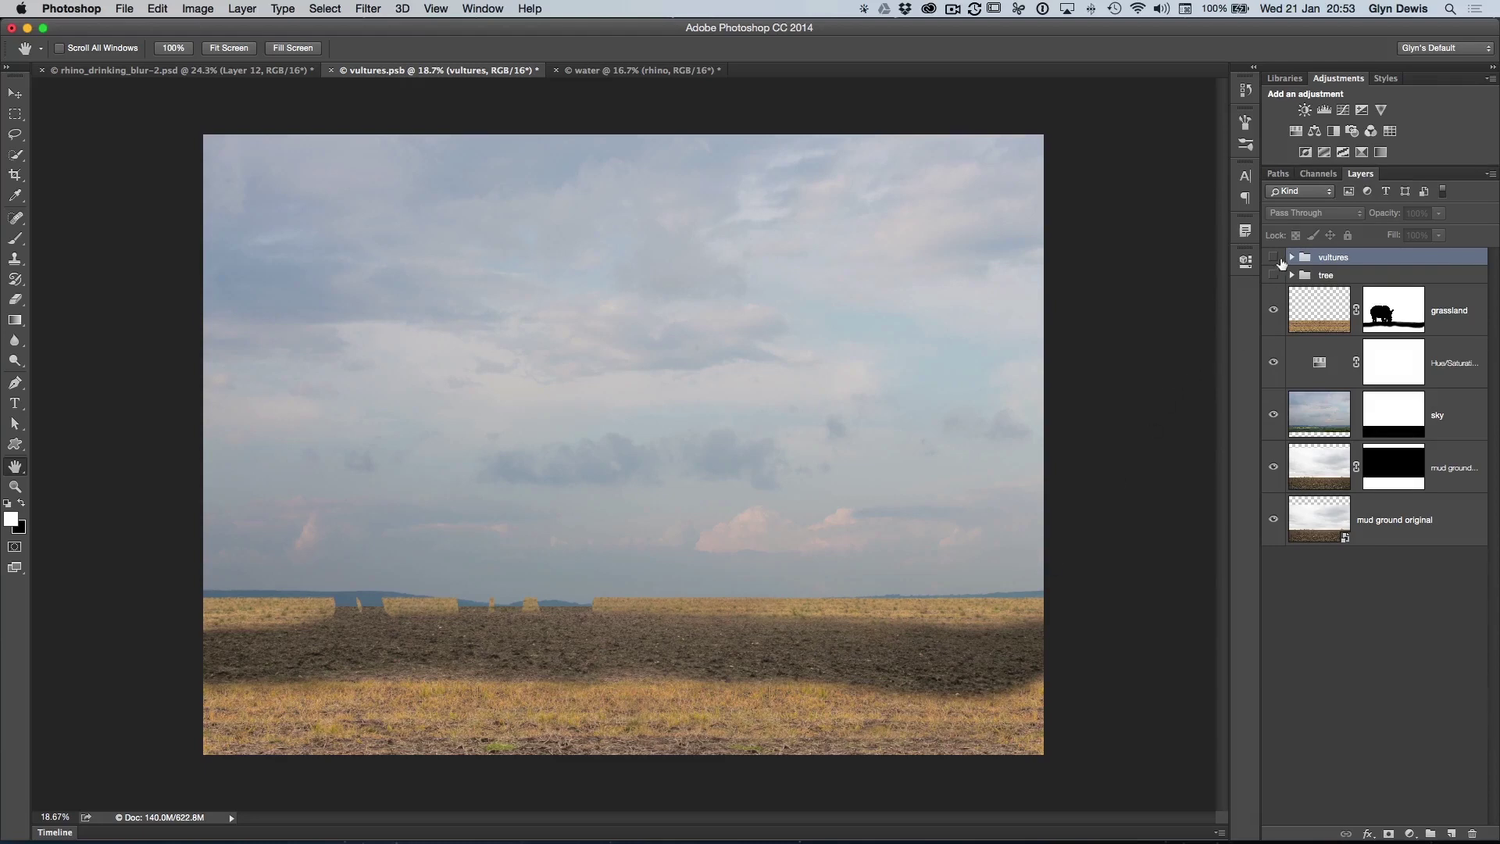
left_click_drag(1274, 275, 1273, 257)
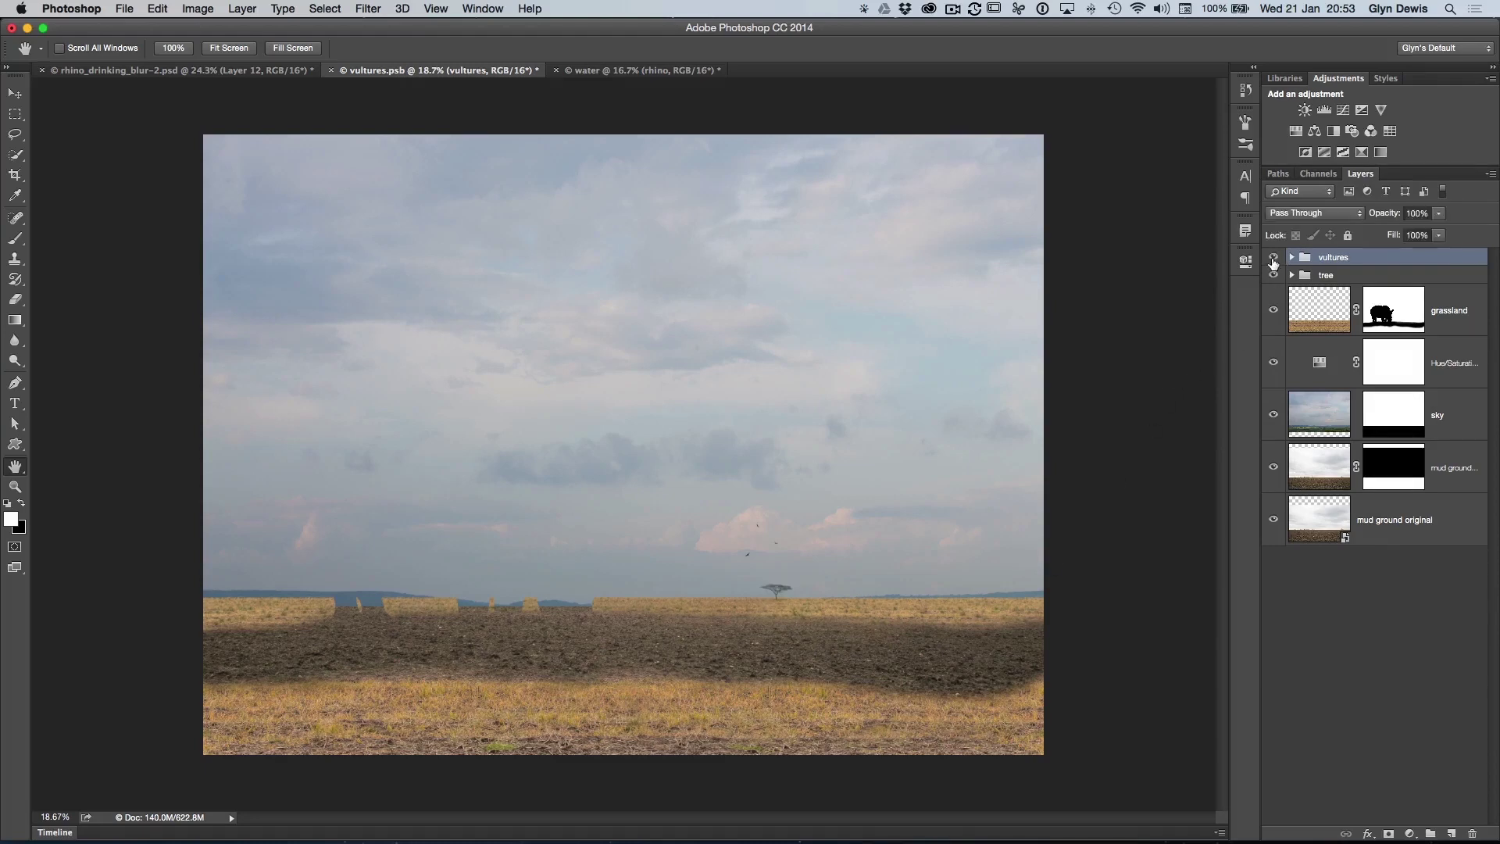
In the rhino composite, show the rhino, horizon mist, oxpecker, oxpecker shadow, ground shadow and blend feet layers
left_click(175, 75)
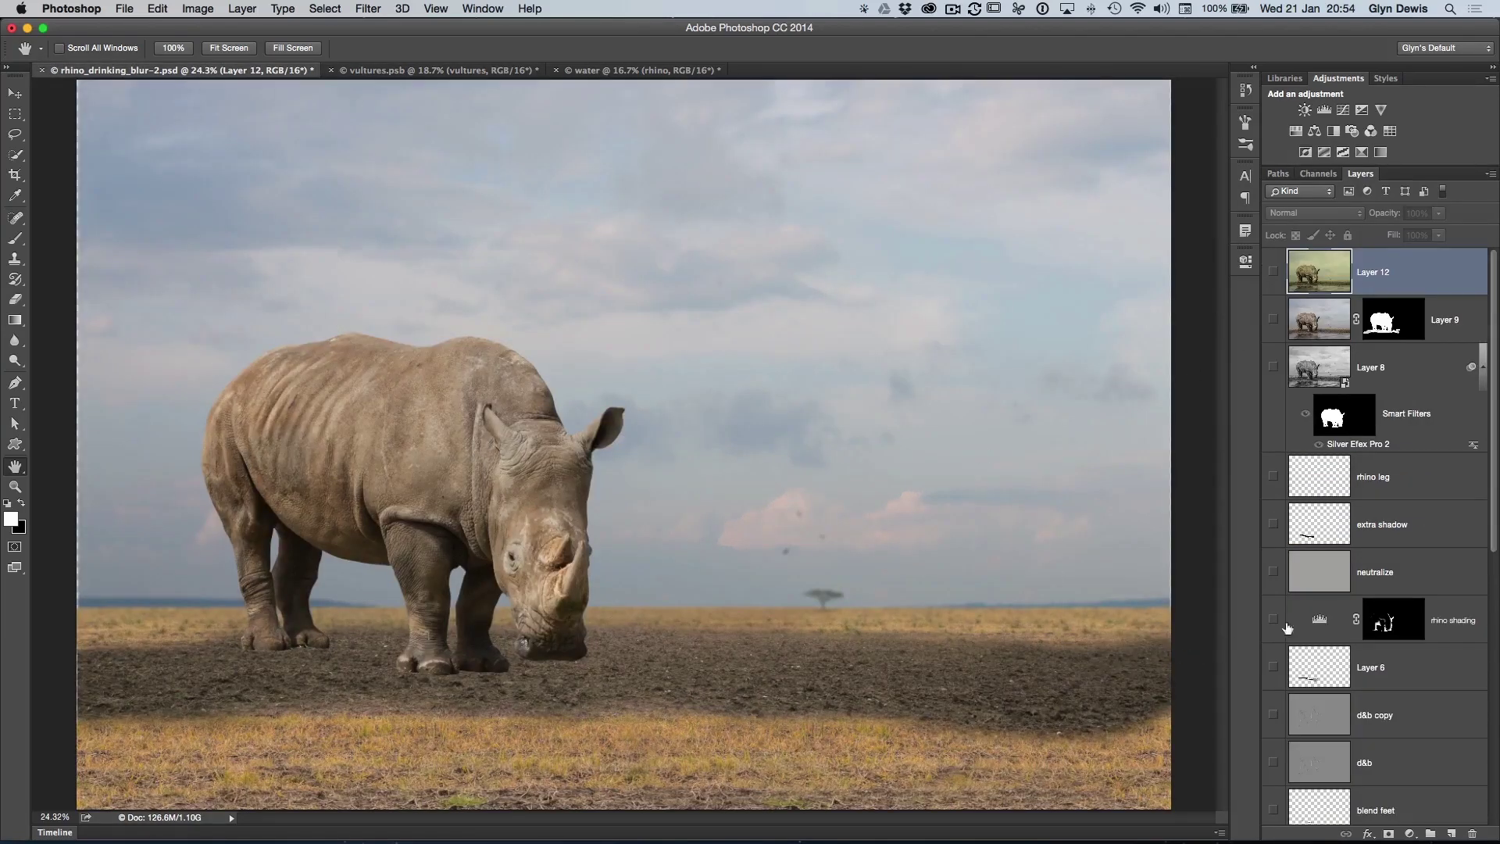
scroll(1327, 637, "down", 5)
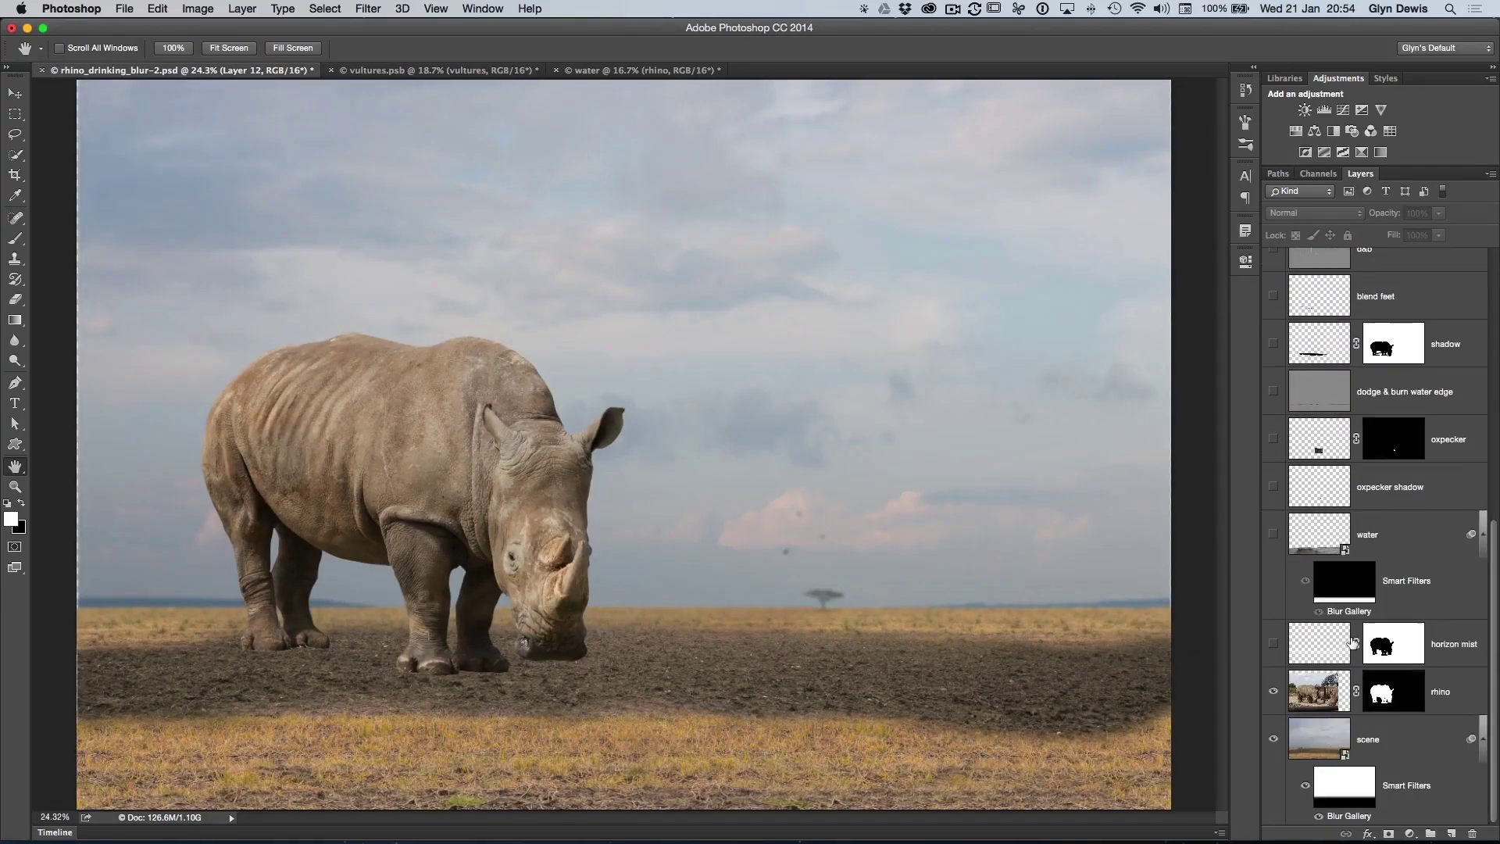
left_click(1274, 692)
left_click(1274, 692)
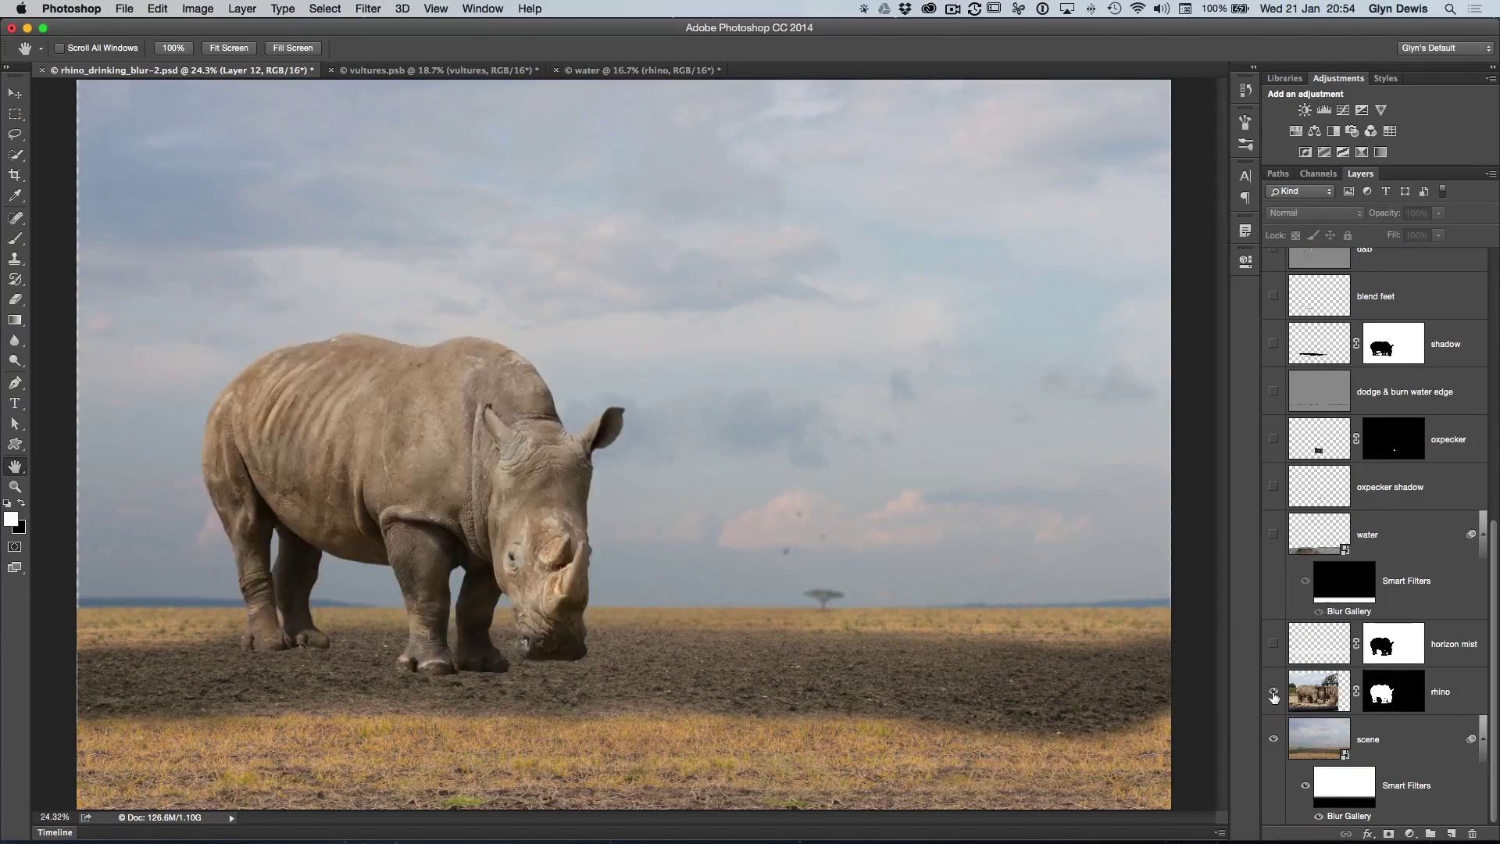
left_click(1273, 644)
left_click(1273, 486)
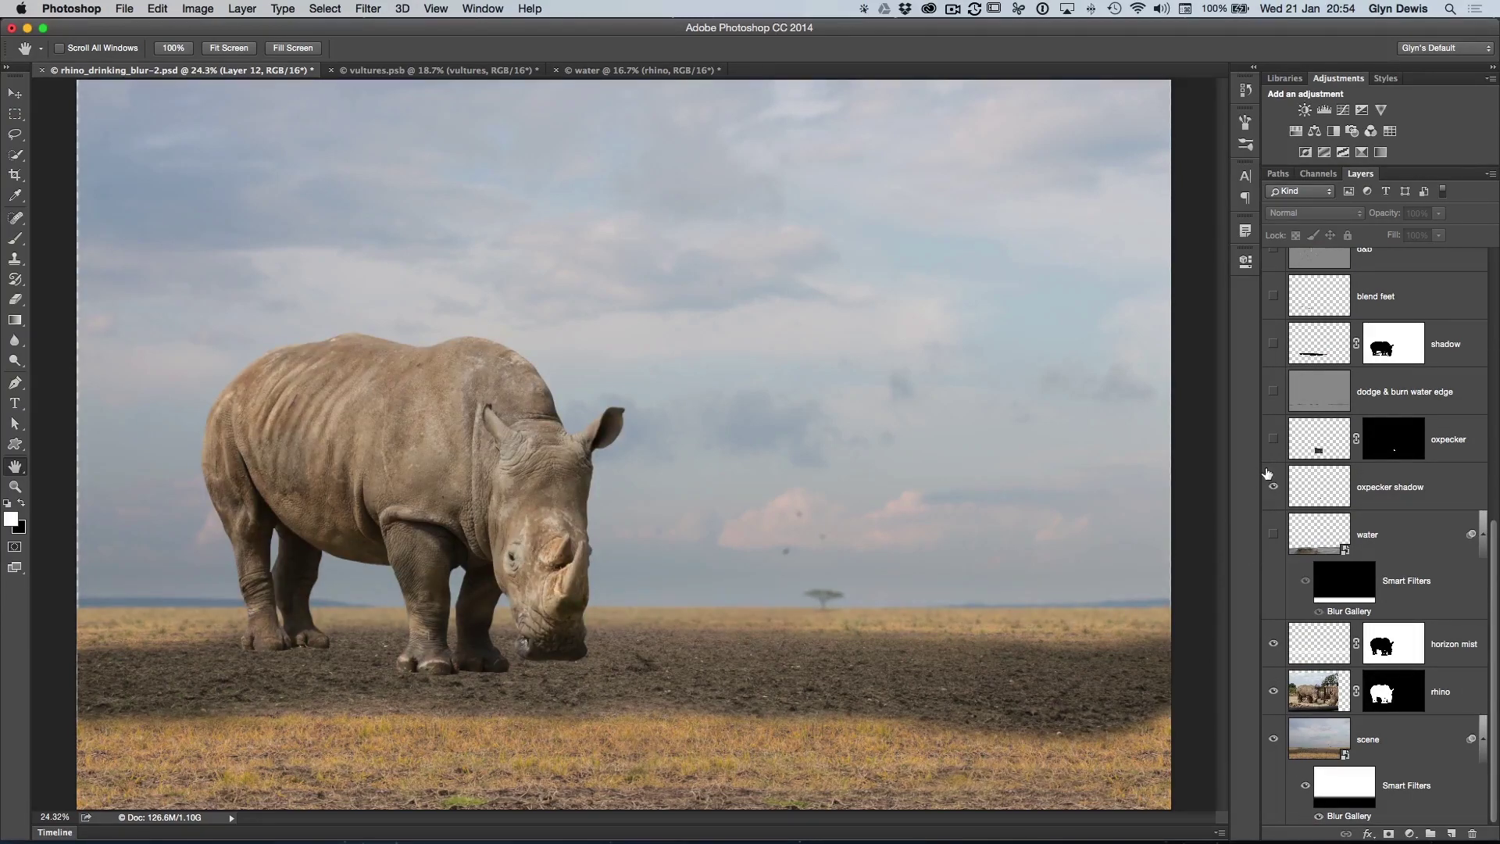
left_click(1274, 439)
left_click(1273, 343)
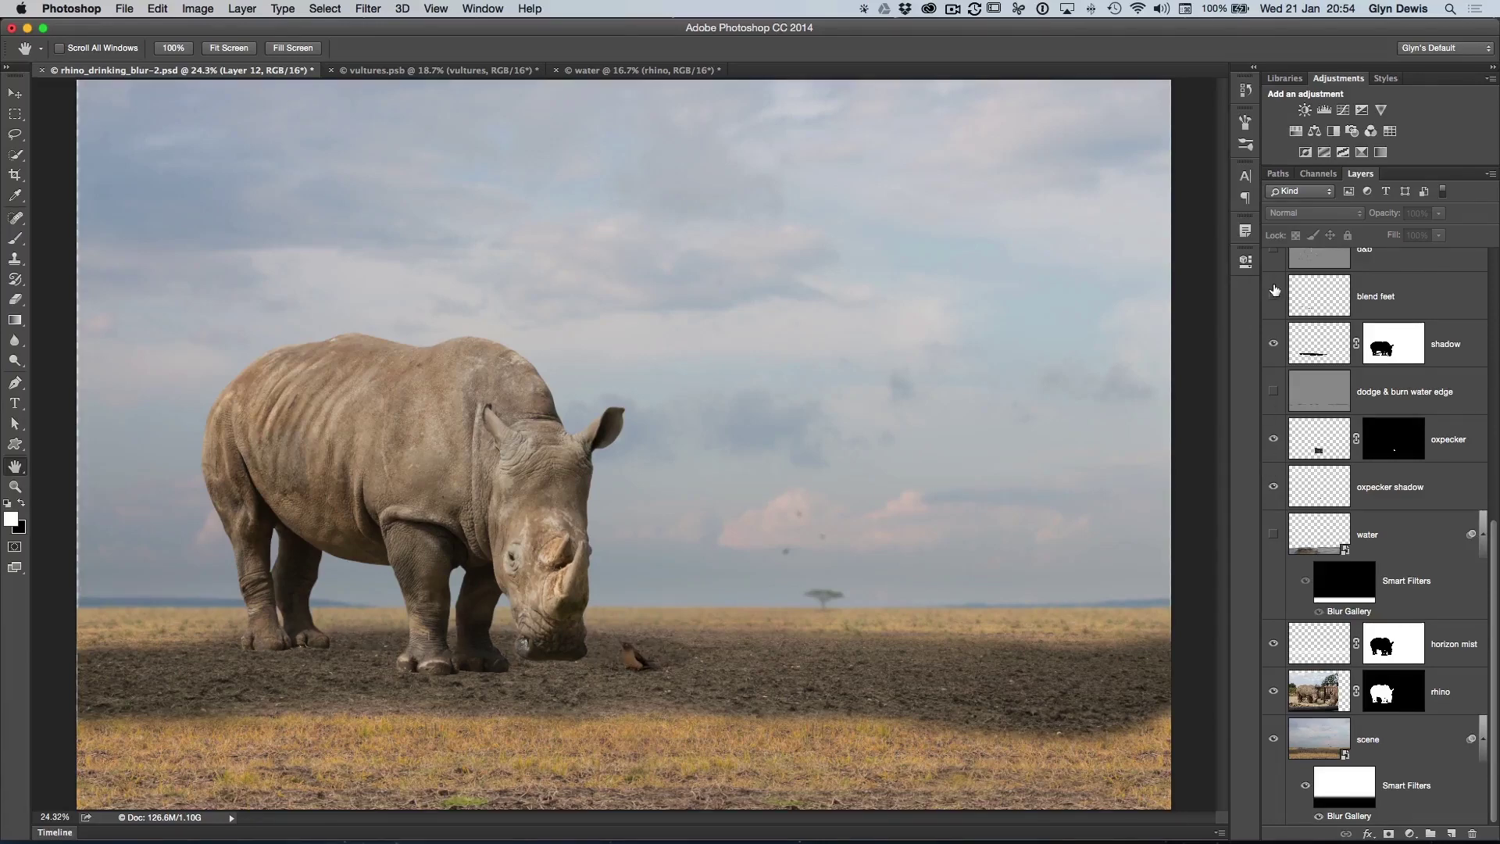
left_click(1274, 293)
Show the d&b, d&b copy, Layer 6 and rhino shading layers
scroll(1274, 304, "up", 3)
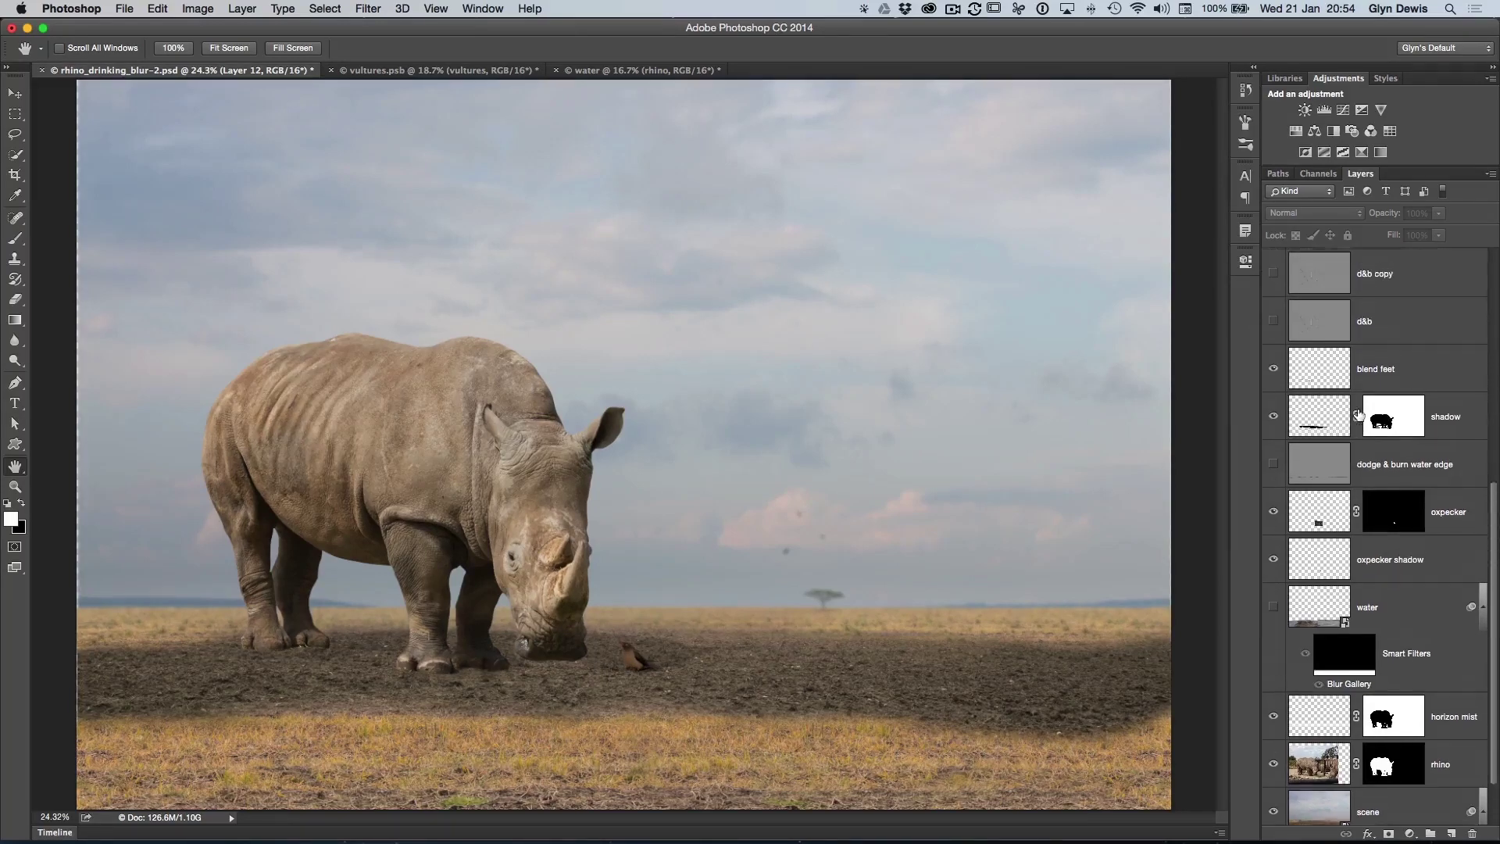
left_click(1273, 334)
left_click(1273, 286)
scroll(1273, 297, "up", 3)
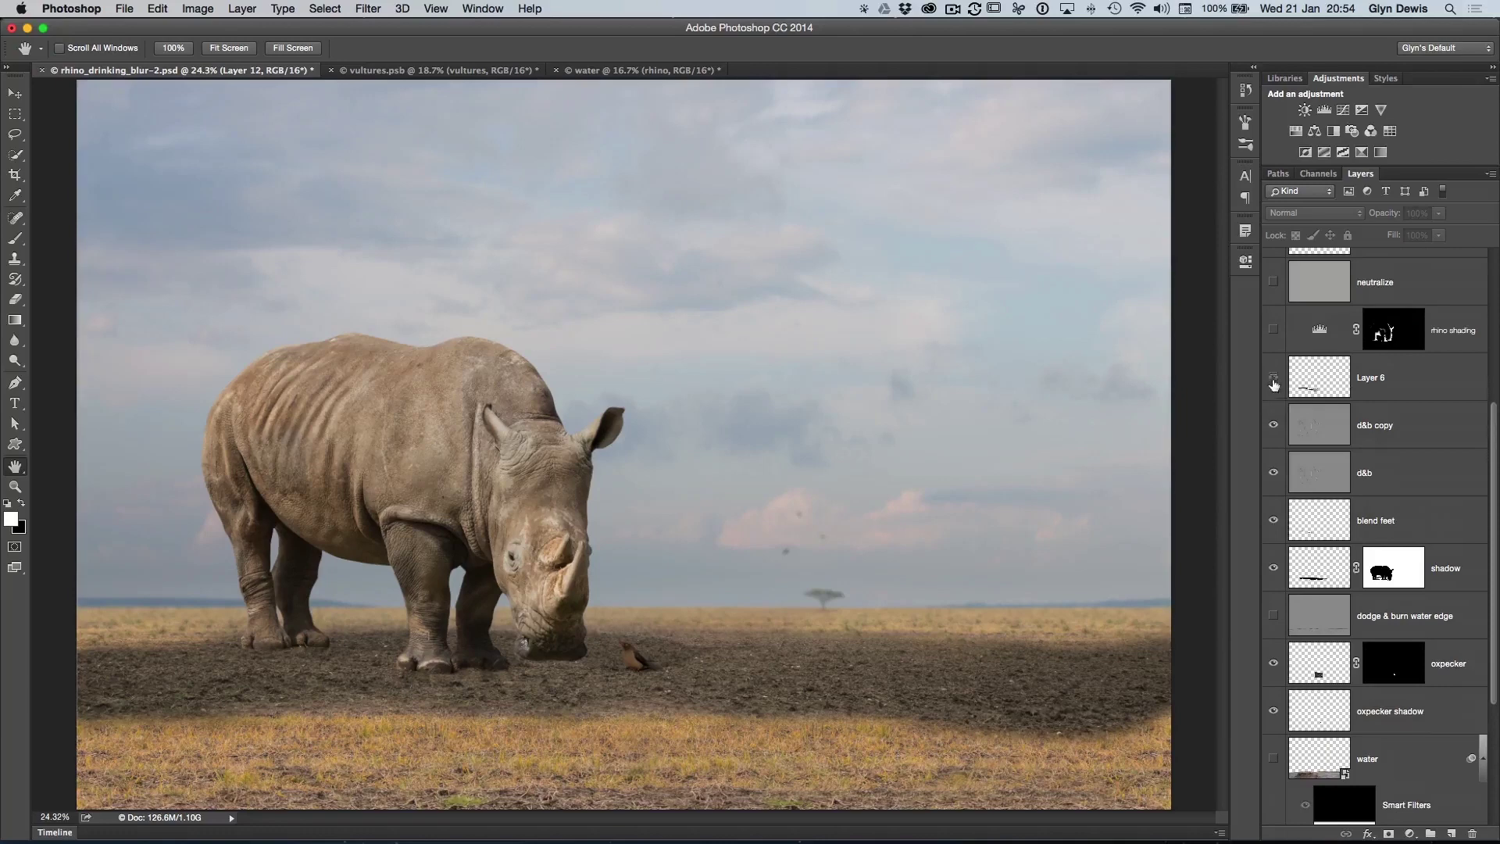
left_click(1273, 382)
left_click(1273, 329)
scroll(1352, 500, "down", 3)
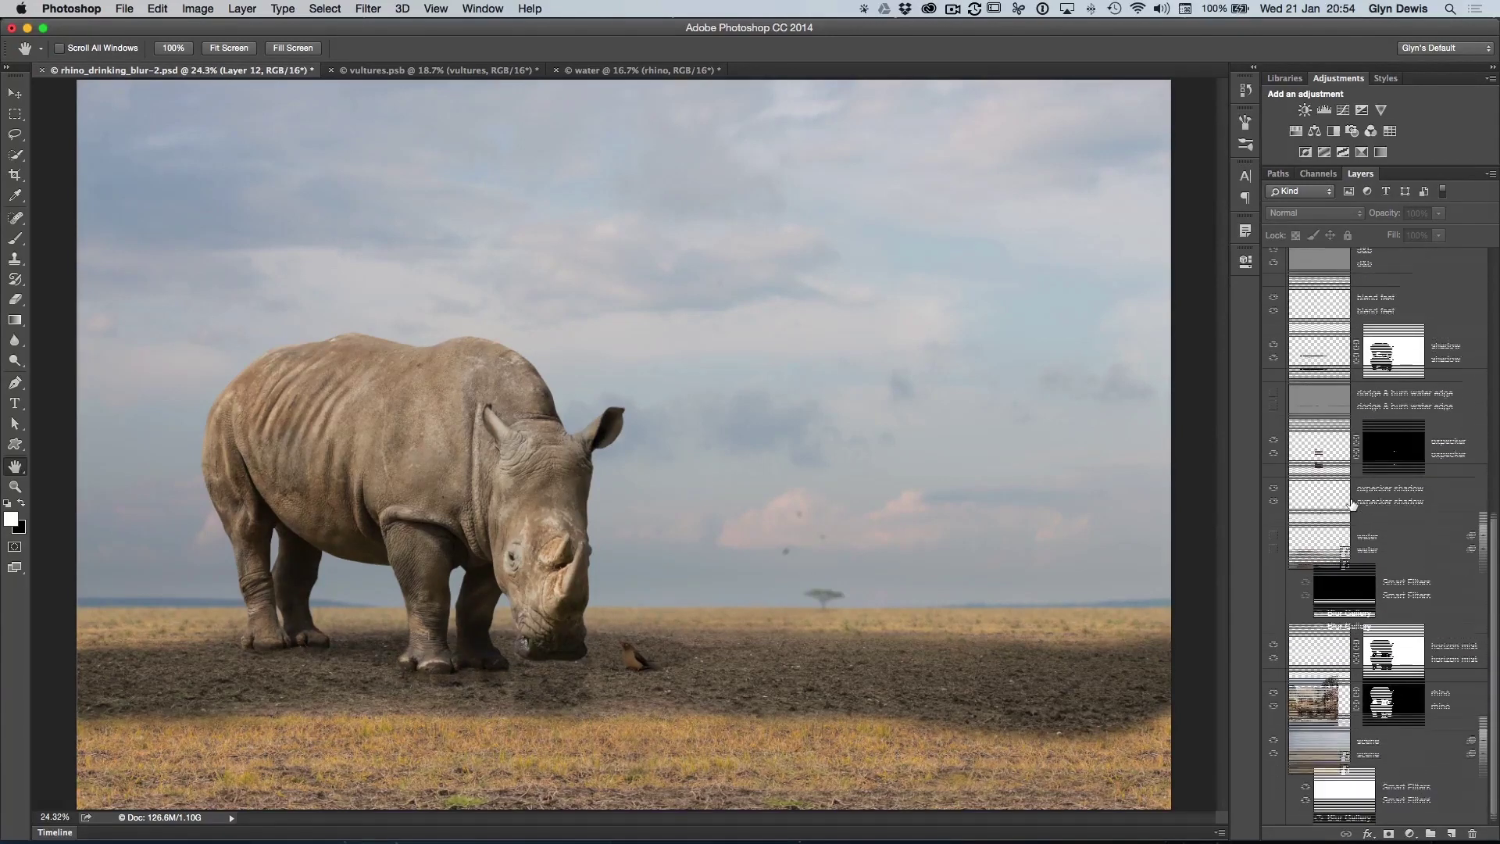
Show the water reflection layer, comparing it on and off, then switch to the water document
left_click(1271, 536)
left_click(1271, 536)
left_click(1271, 535)
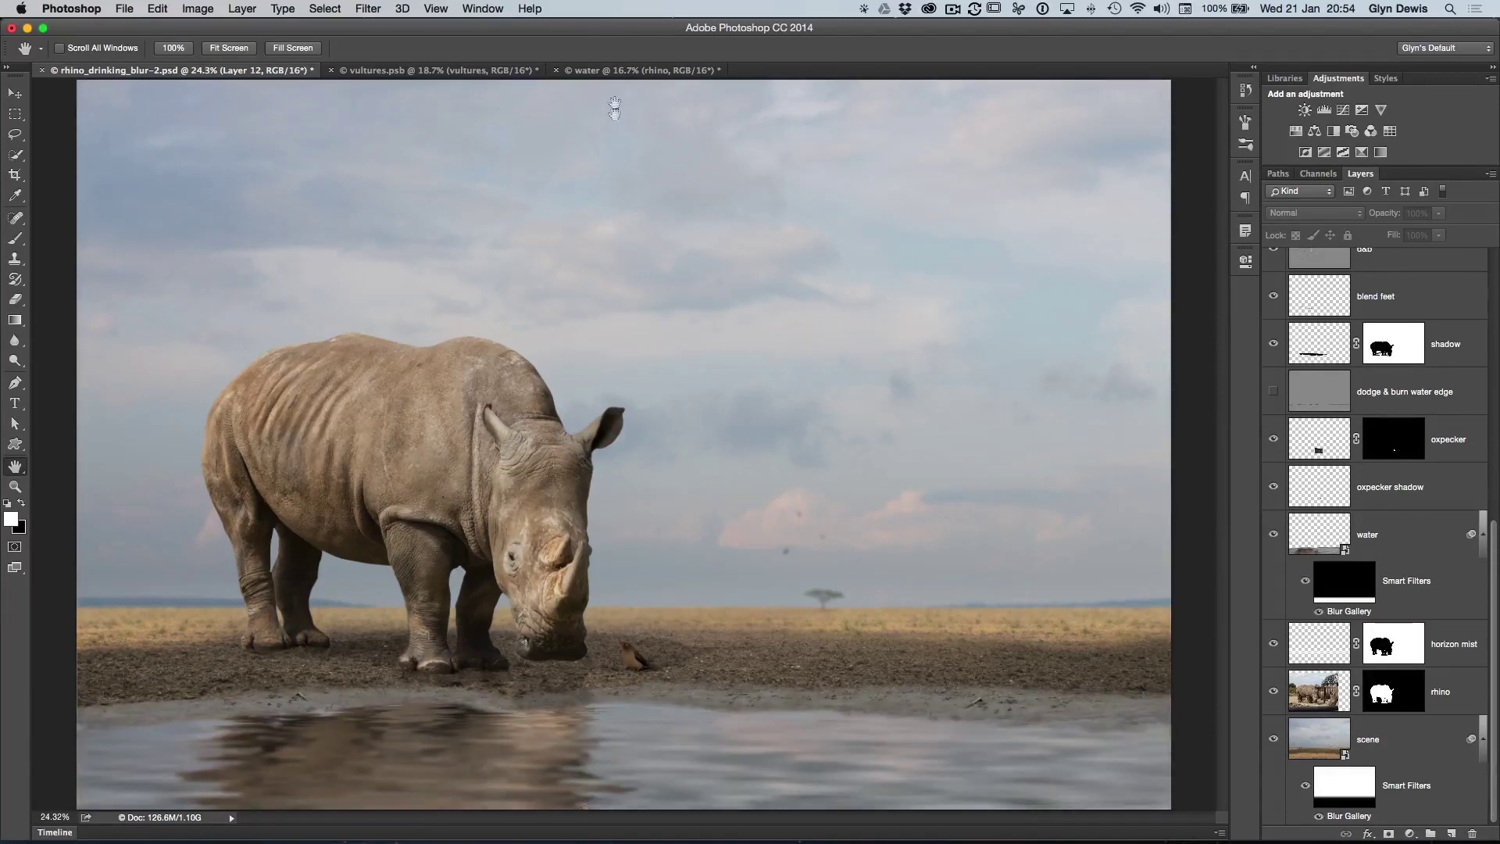
left_click(613, 72)
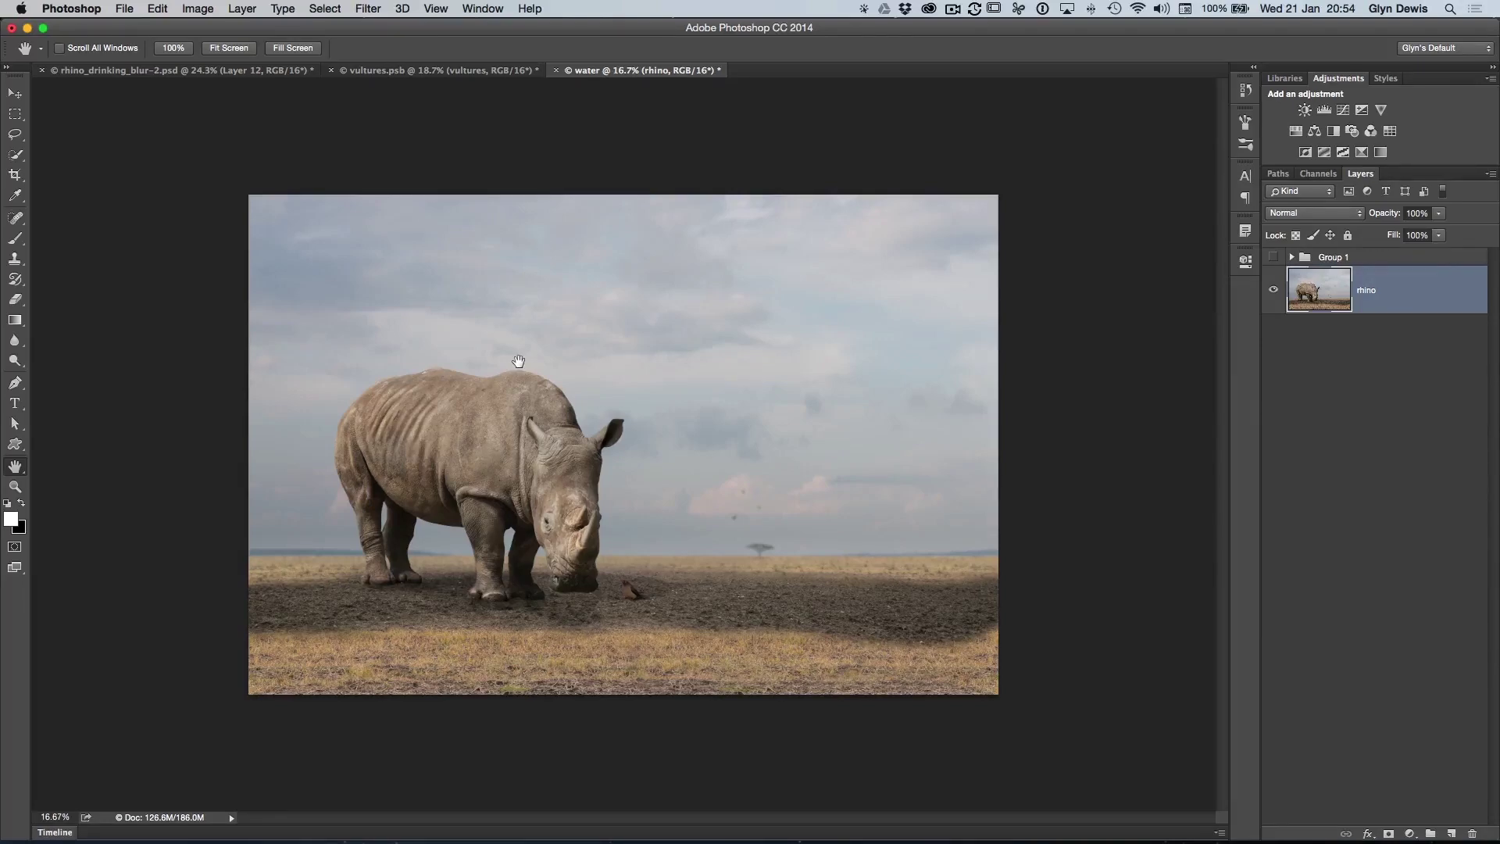
Zoom in on the rhino and convert the rhino layer for Smart Filters
key("ctrl+plus")
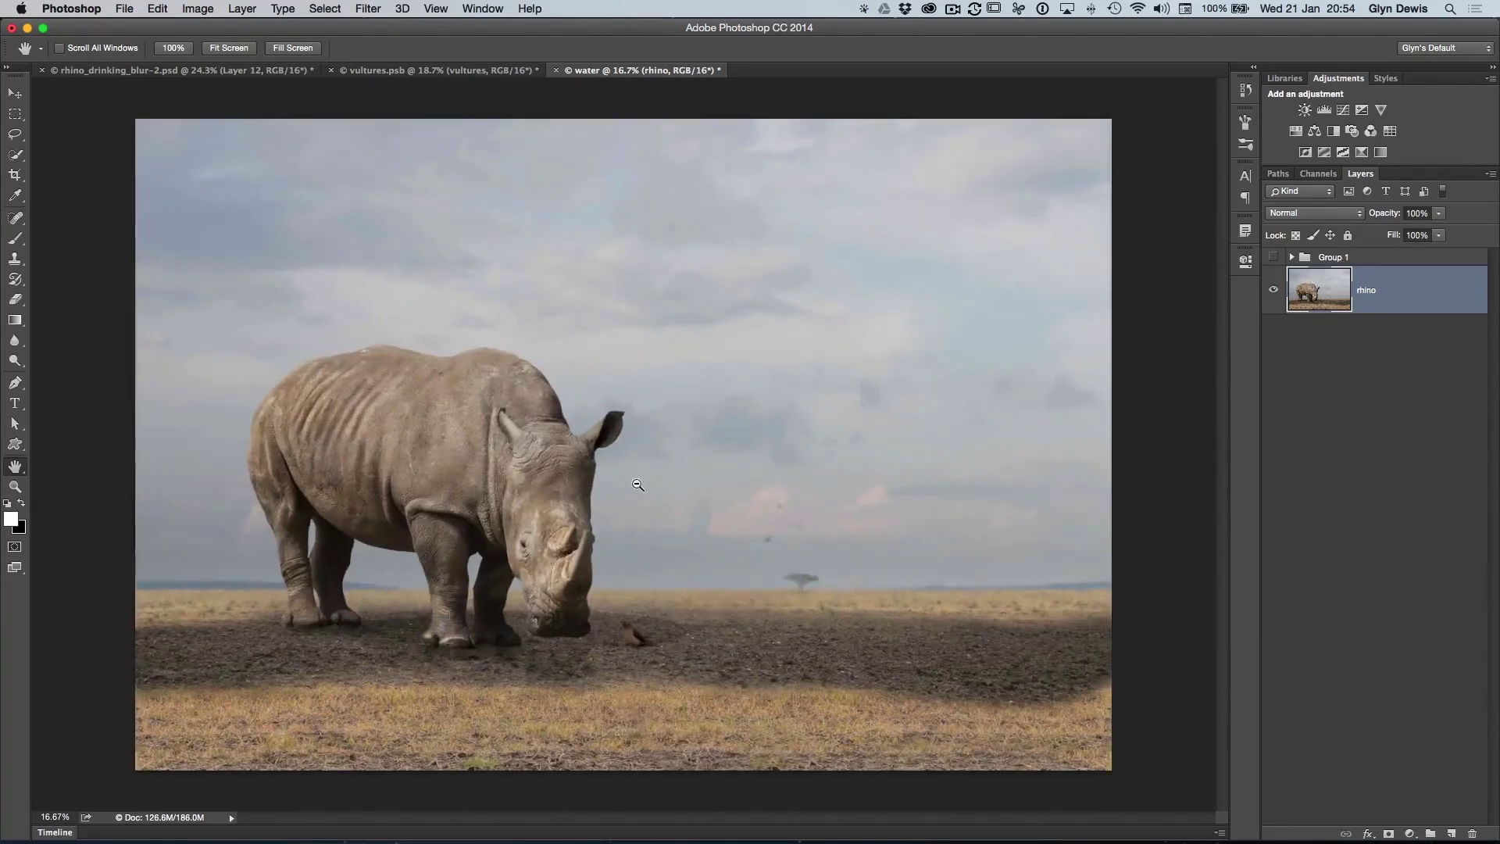
left_click_drag(638, 484, 630, 485)
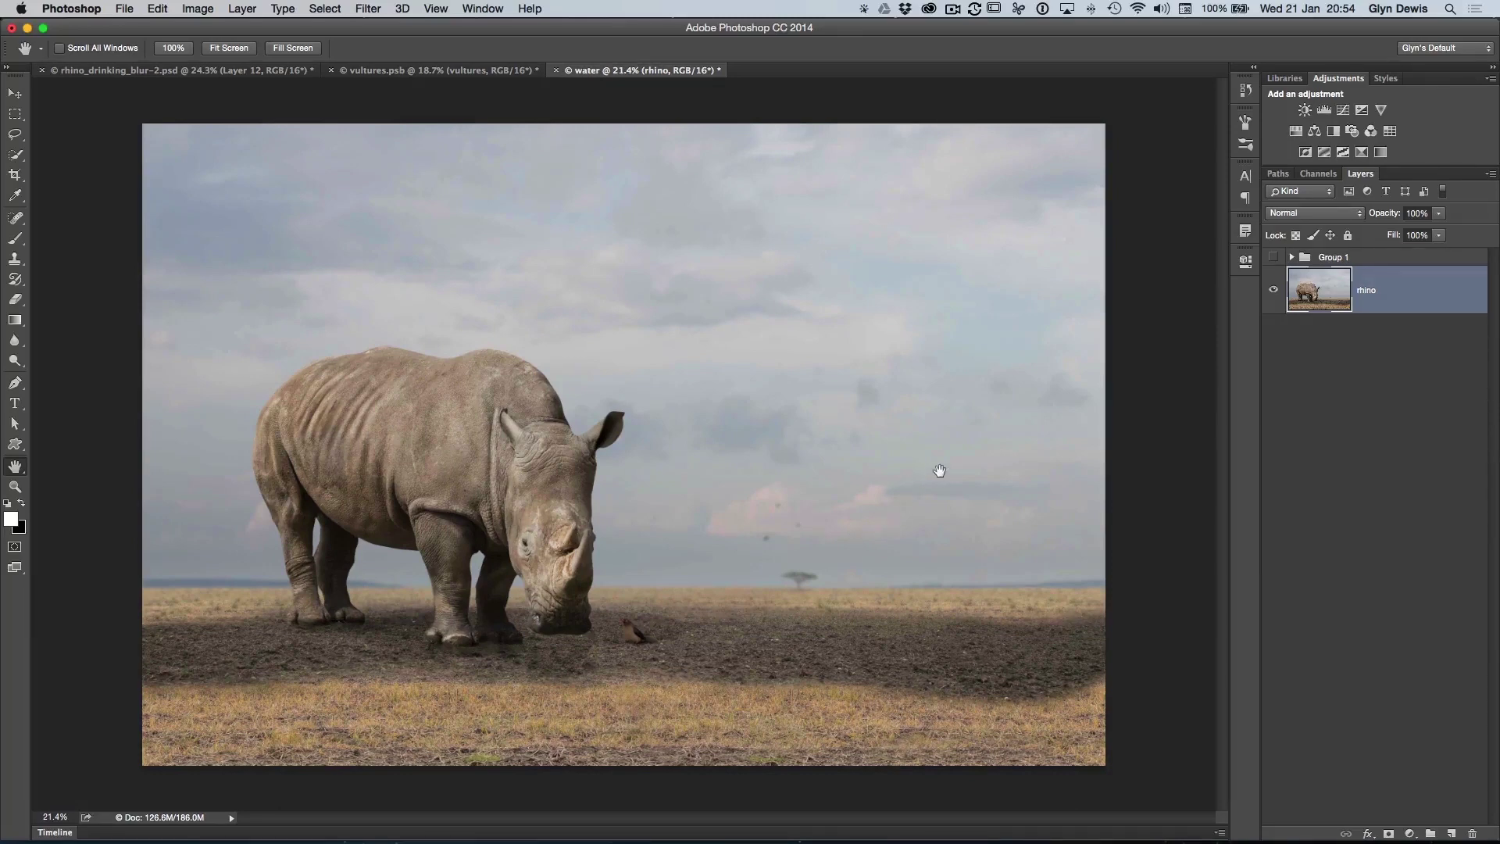
left_click(366, 8)
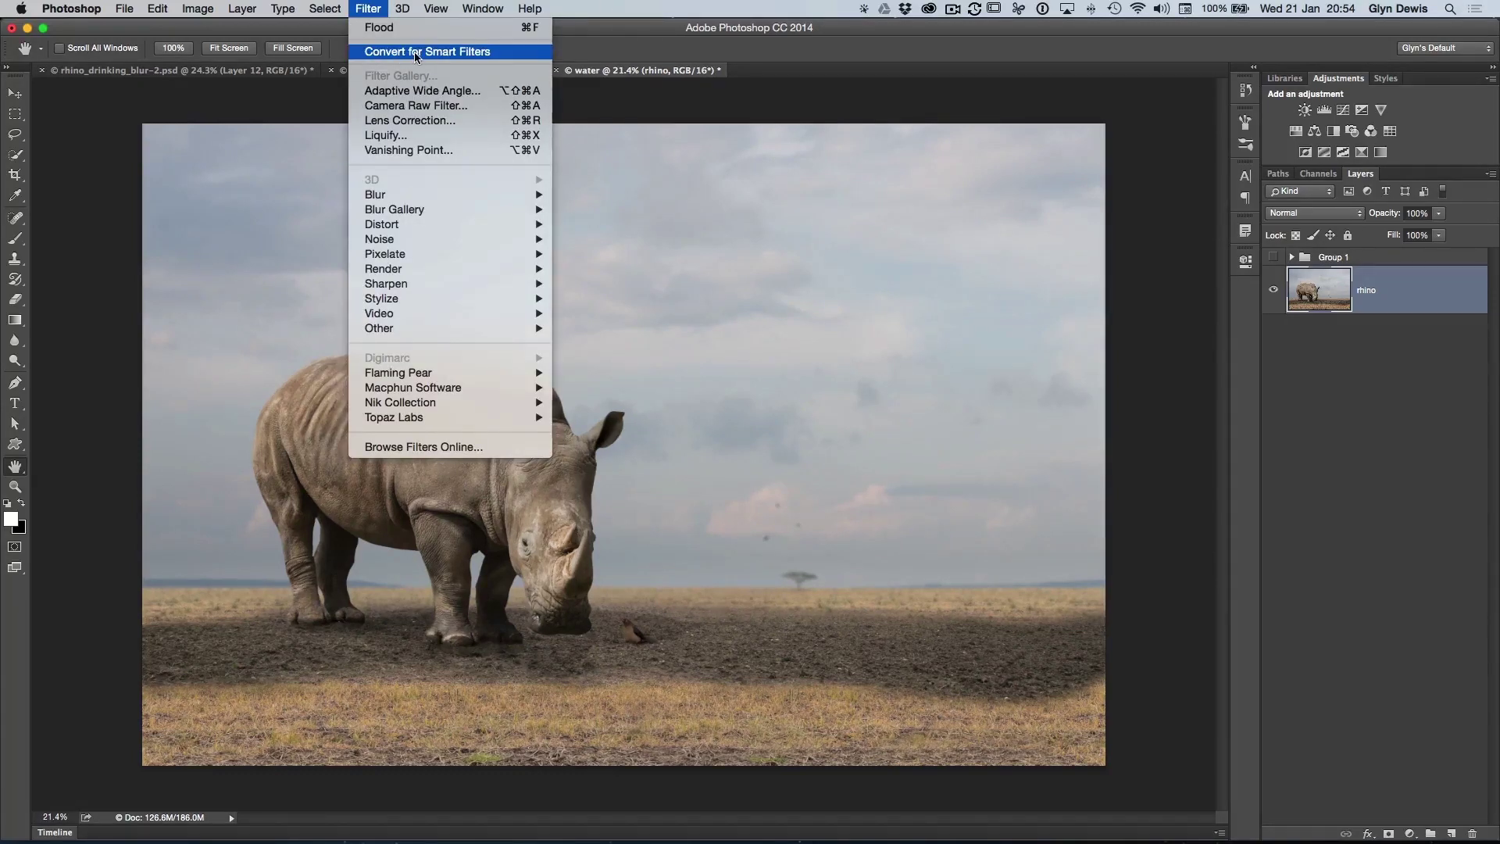
left_click(461, 52)
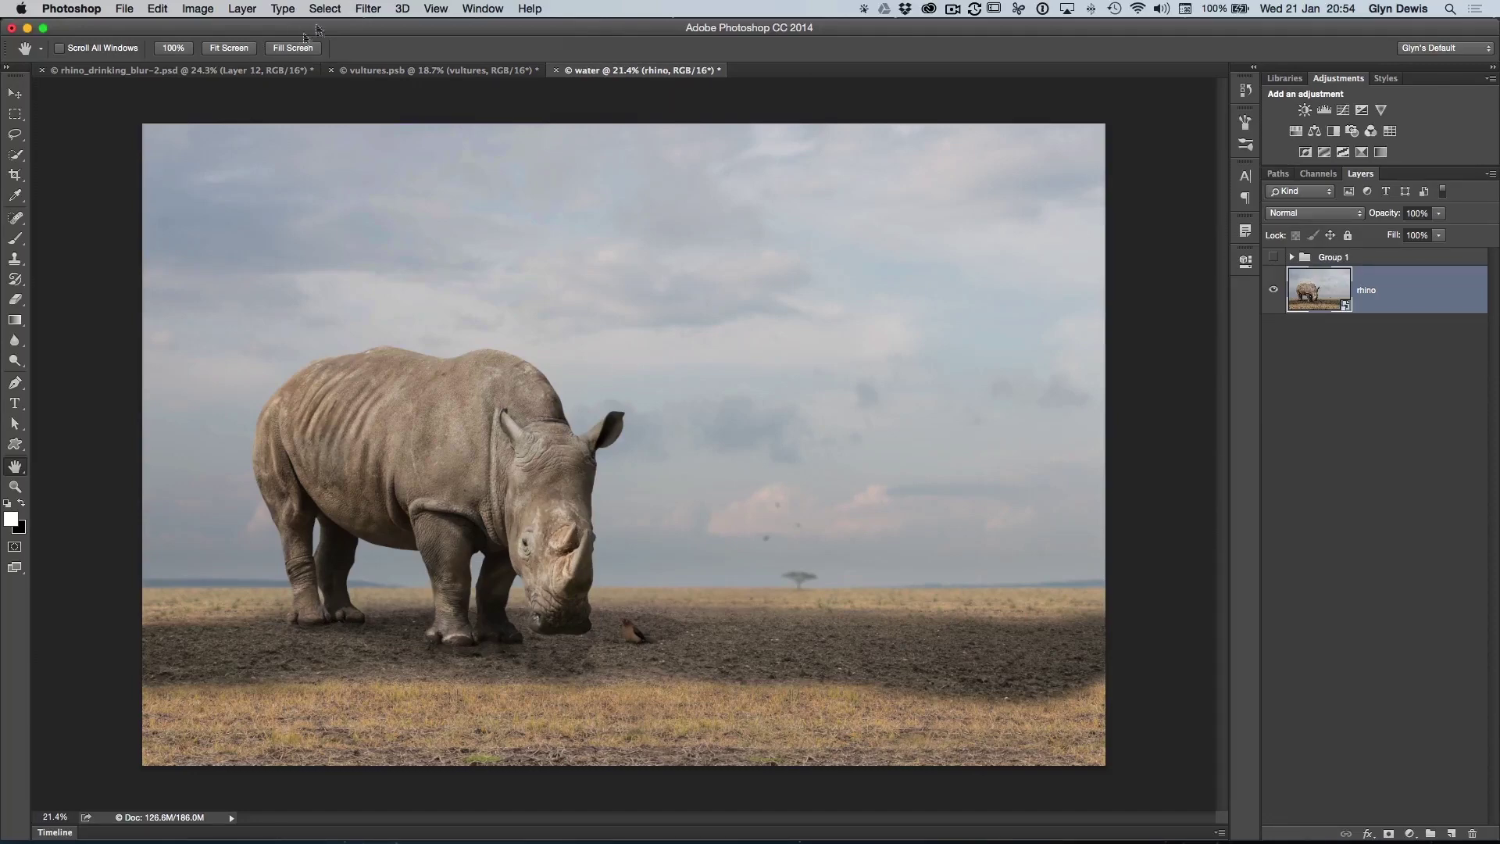
left_click(368, 9)
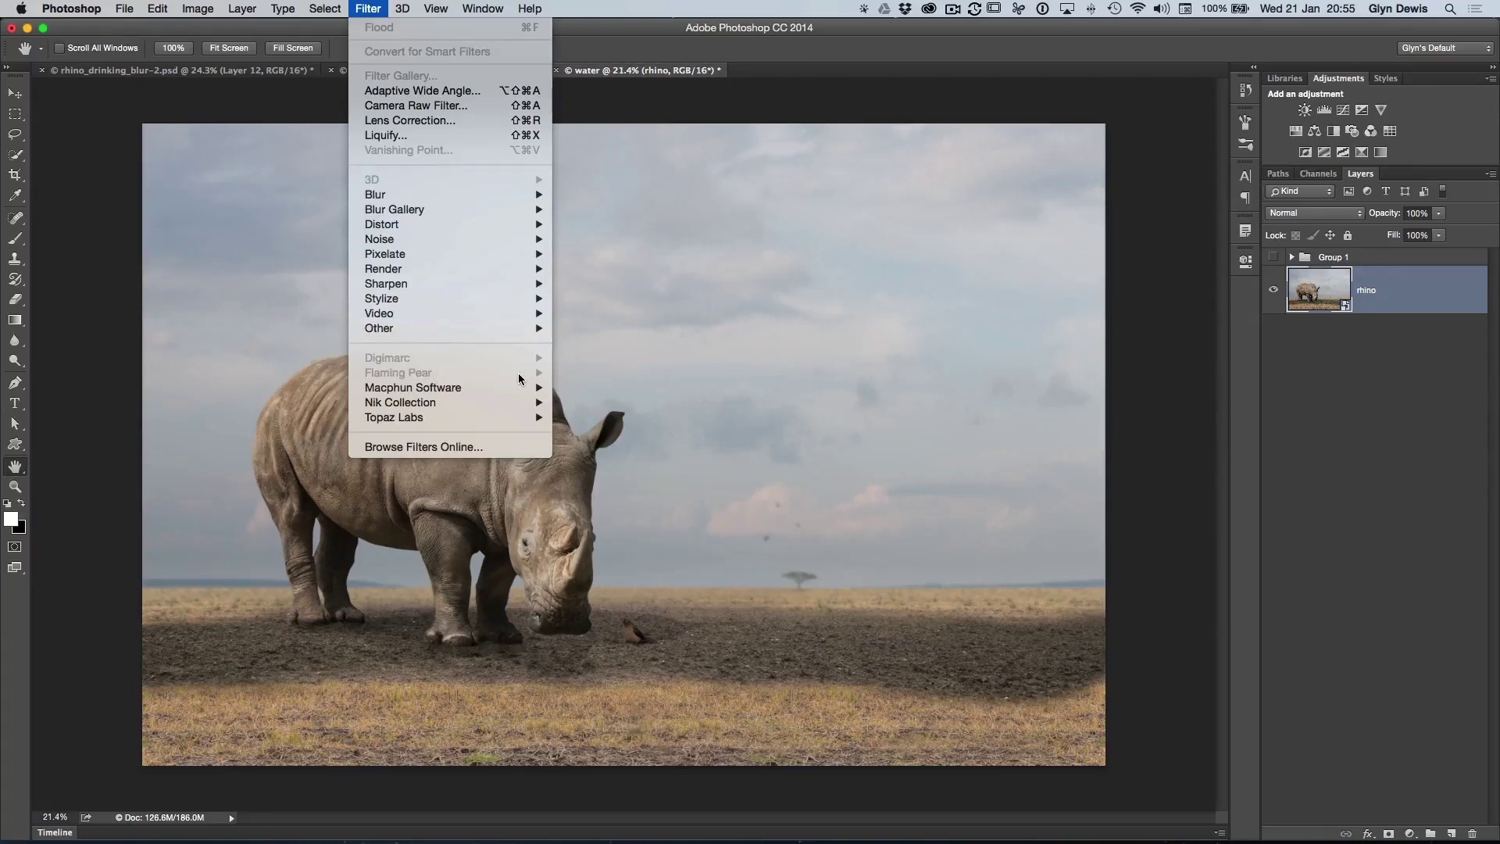
left_click(1329, 372)
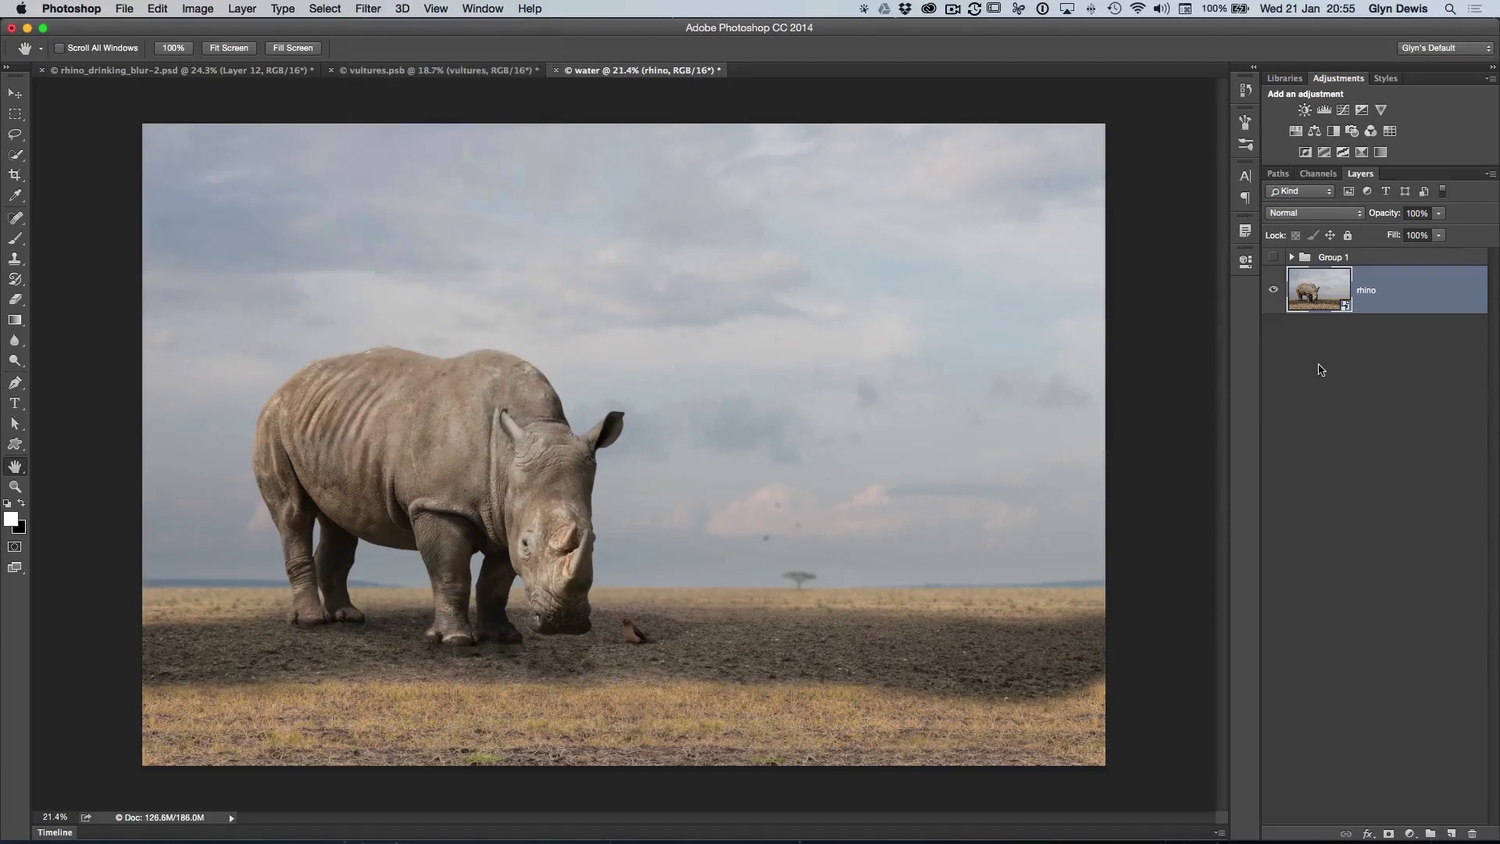
Rasterize the rhino layer, duplicate it and rename the copy 'water'
key("ctrl+alt+r")
key("ctrl+j")
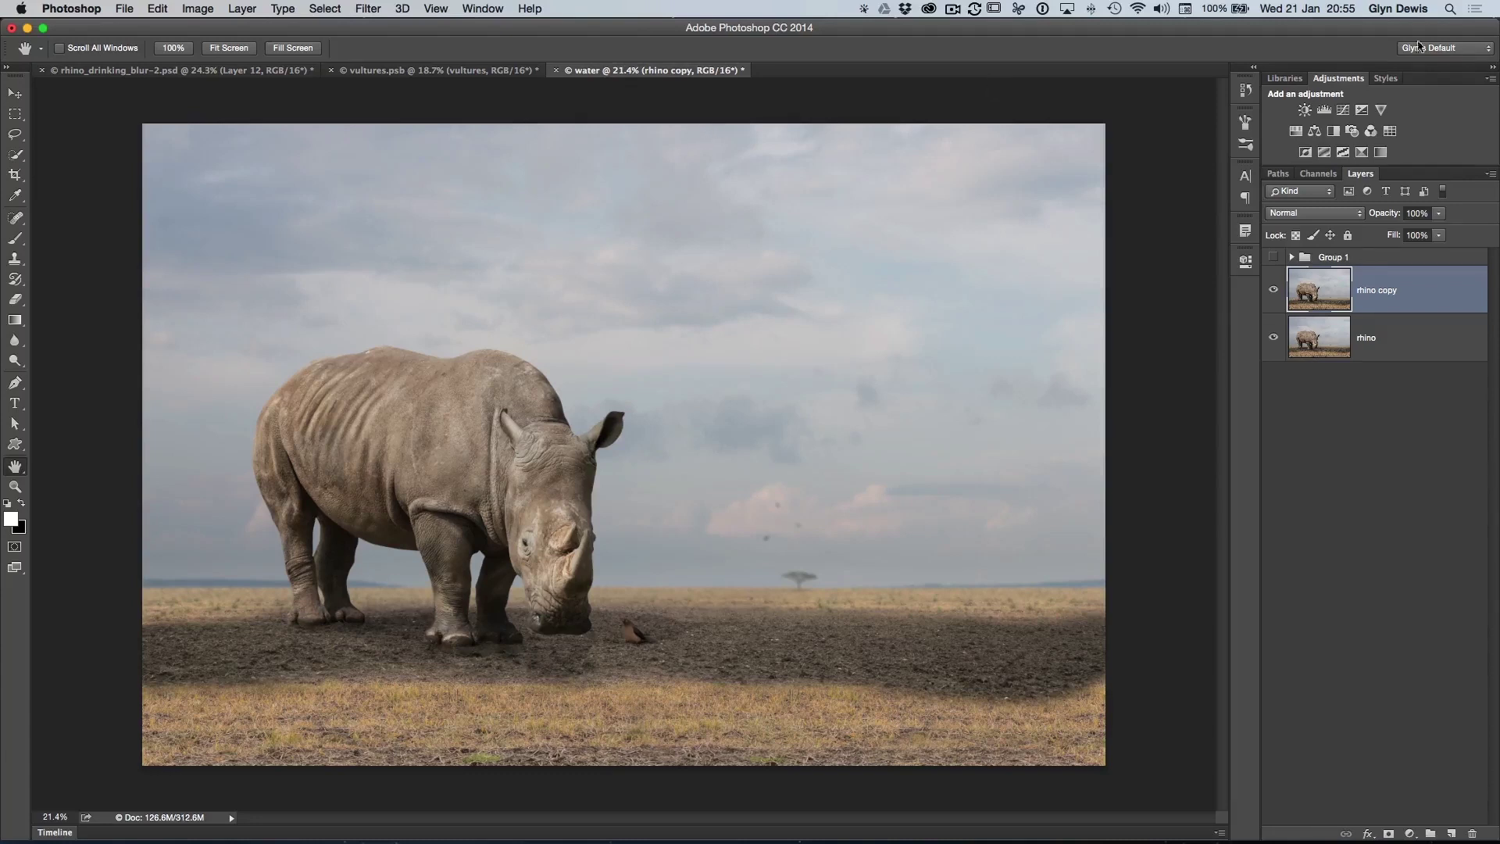
double_click(1368, 291)
type("water")
key("Return")
left_click(365, 9)
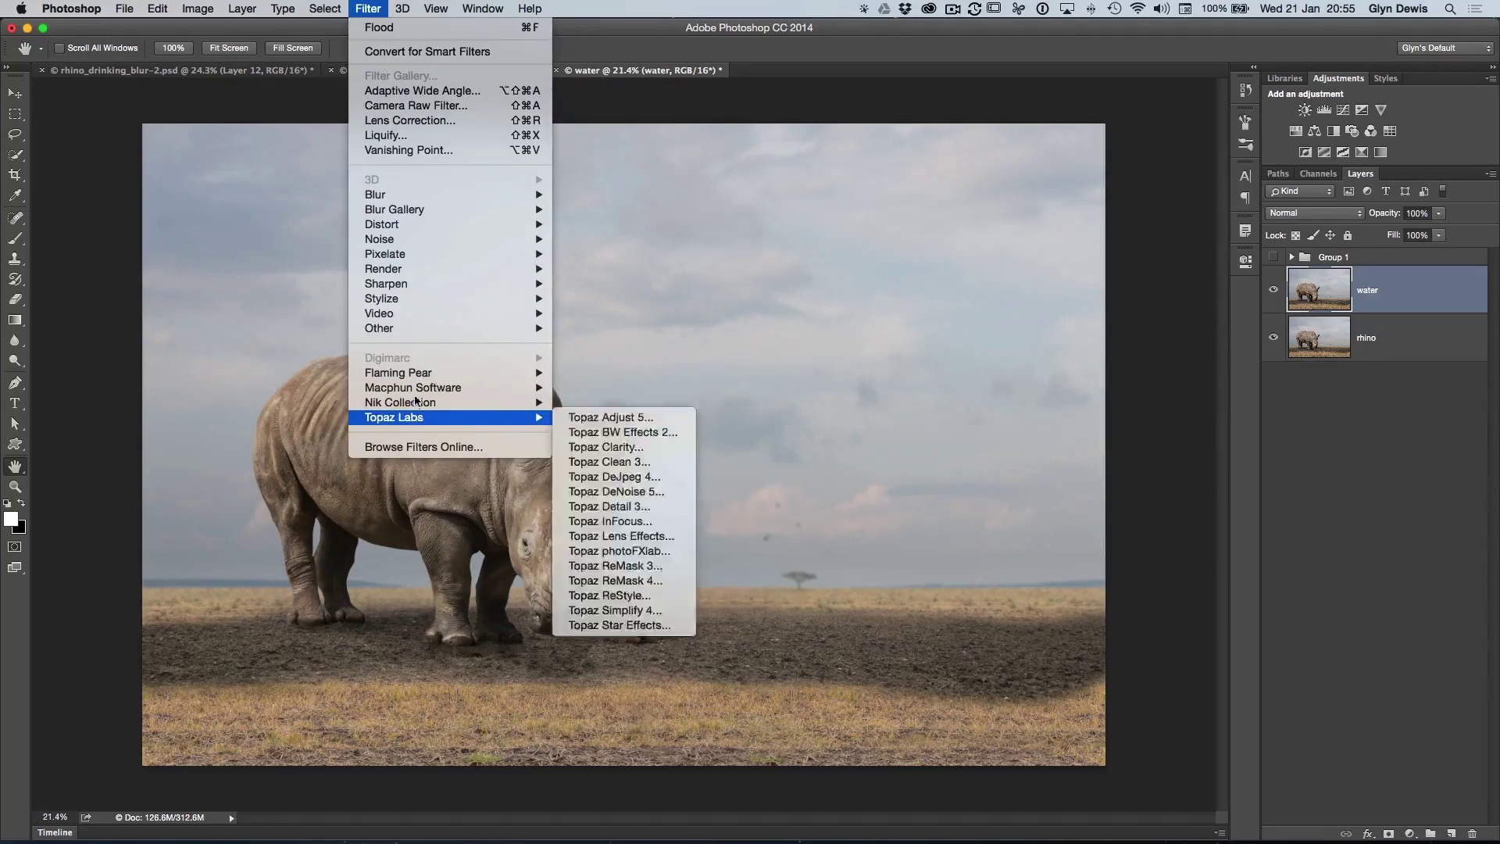
mouse_move(414, 374)
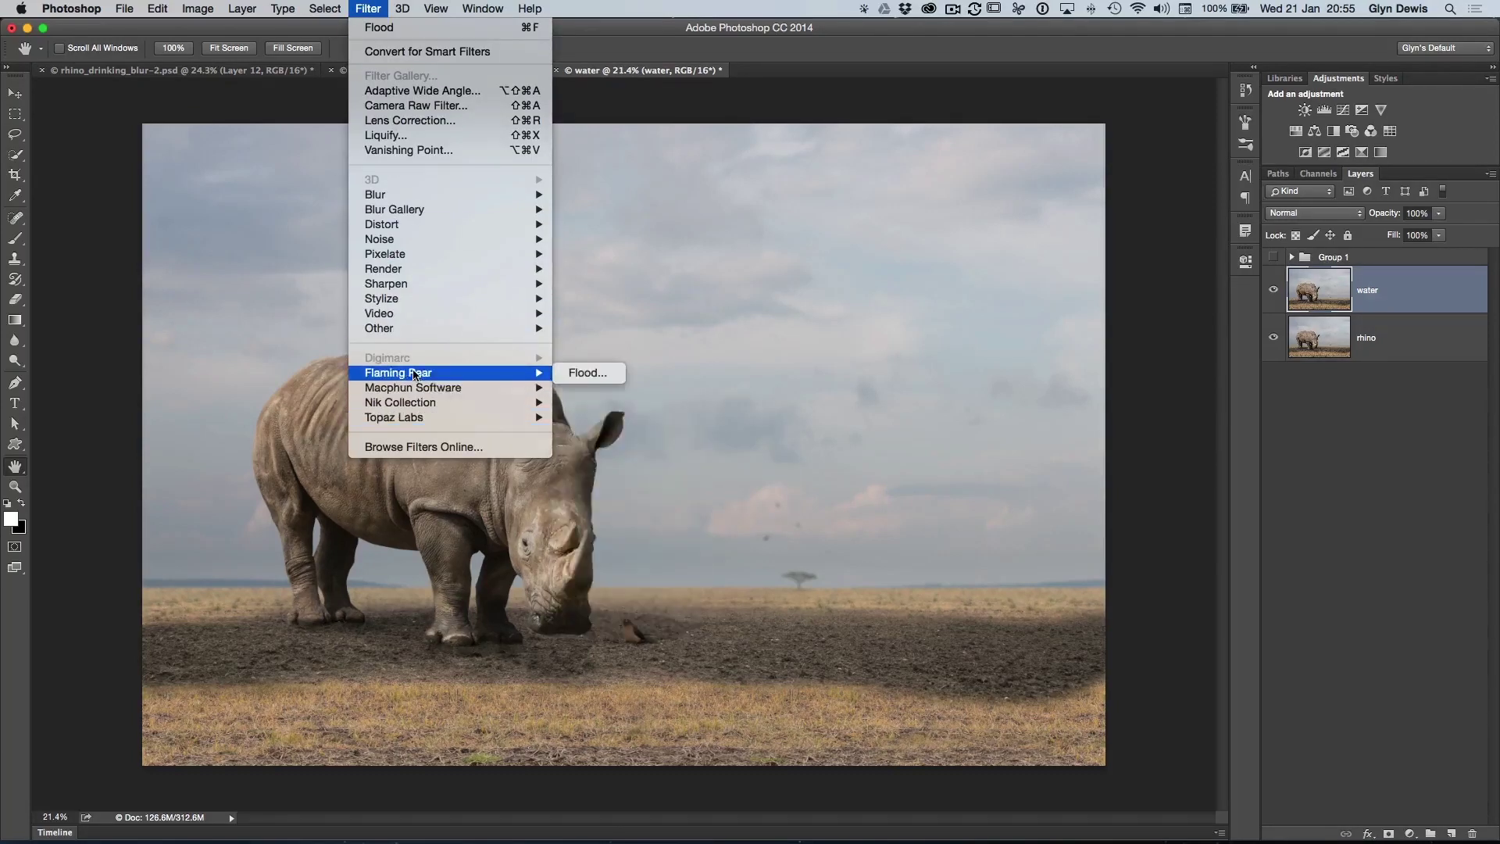
Run the Flaming Pear Flood filter with Horizon about 71 and Waviness 15.011
left_click(583, 372)
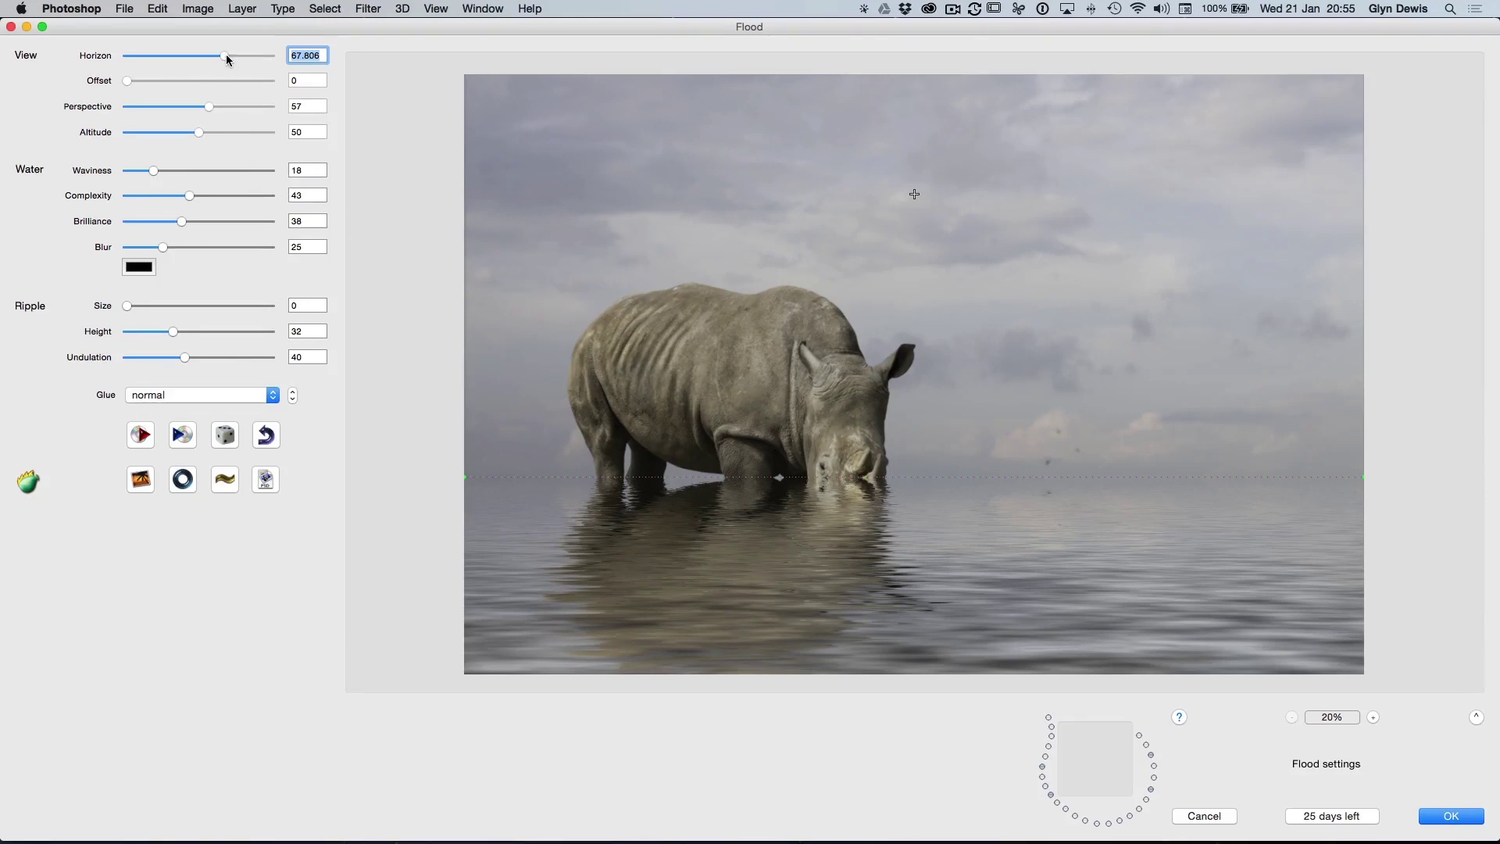
mouse_move(228, 56)
left_mouse_down()
mouse_move(198, 55)
mouse_move(231, 56)
left_mouse_up()
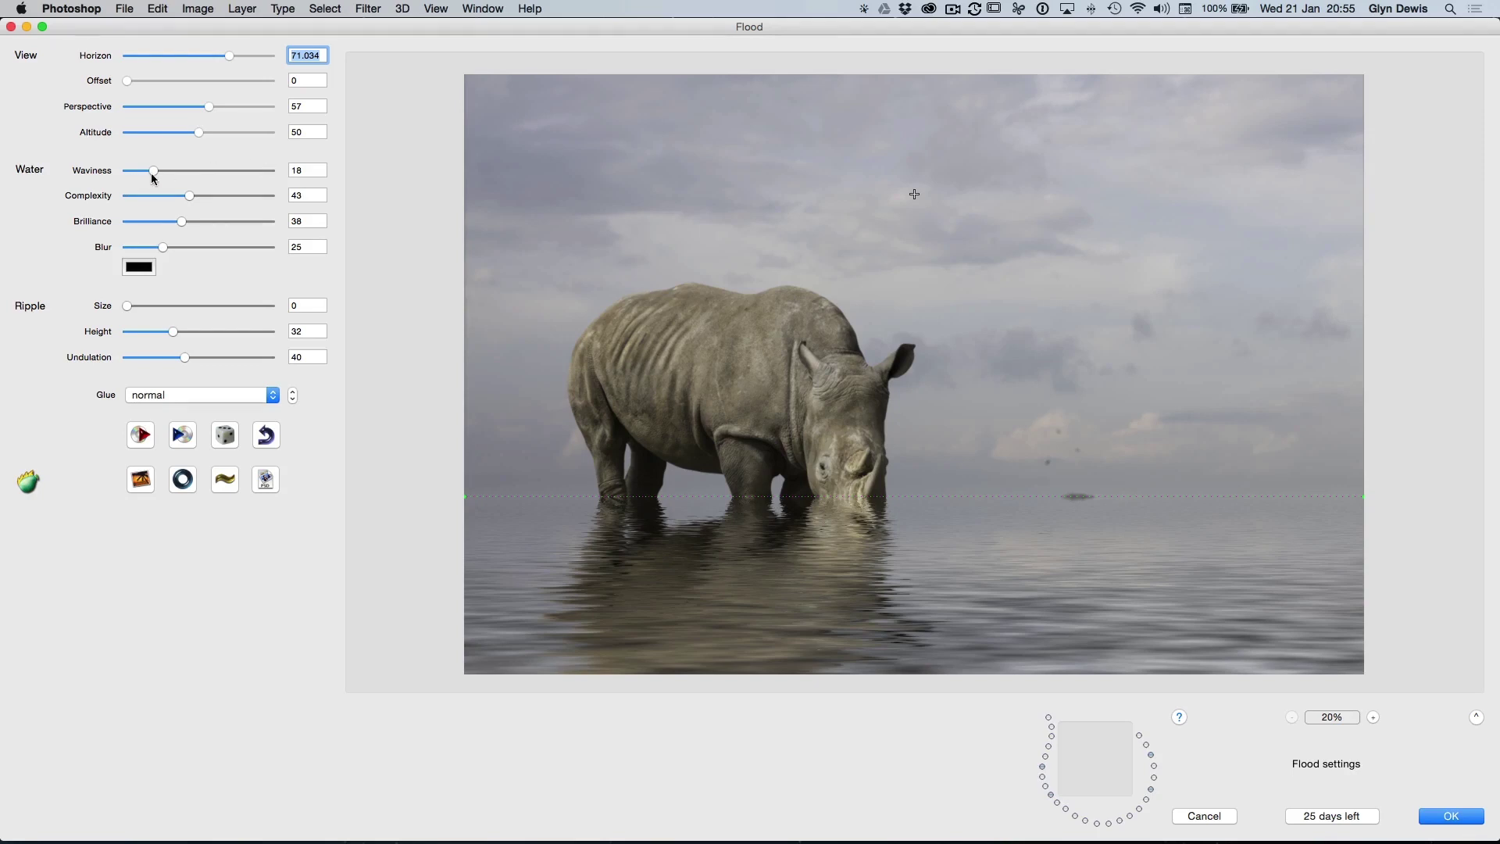
left_click_drag(156, 172, 131, 174)
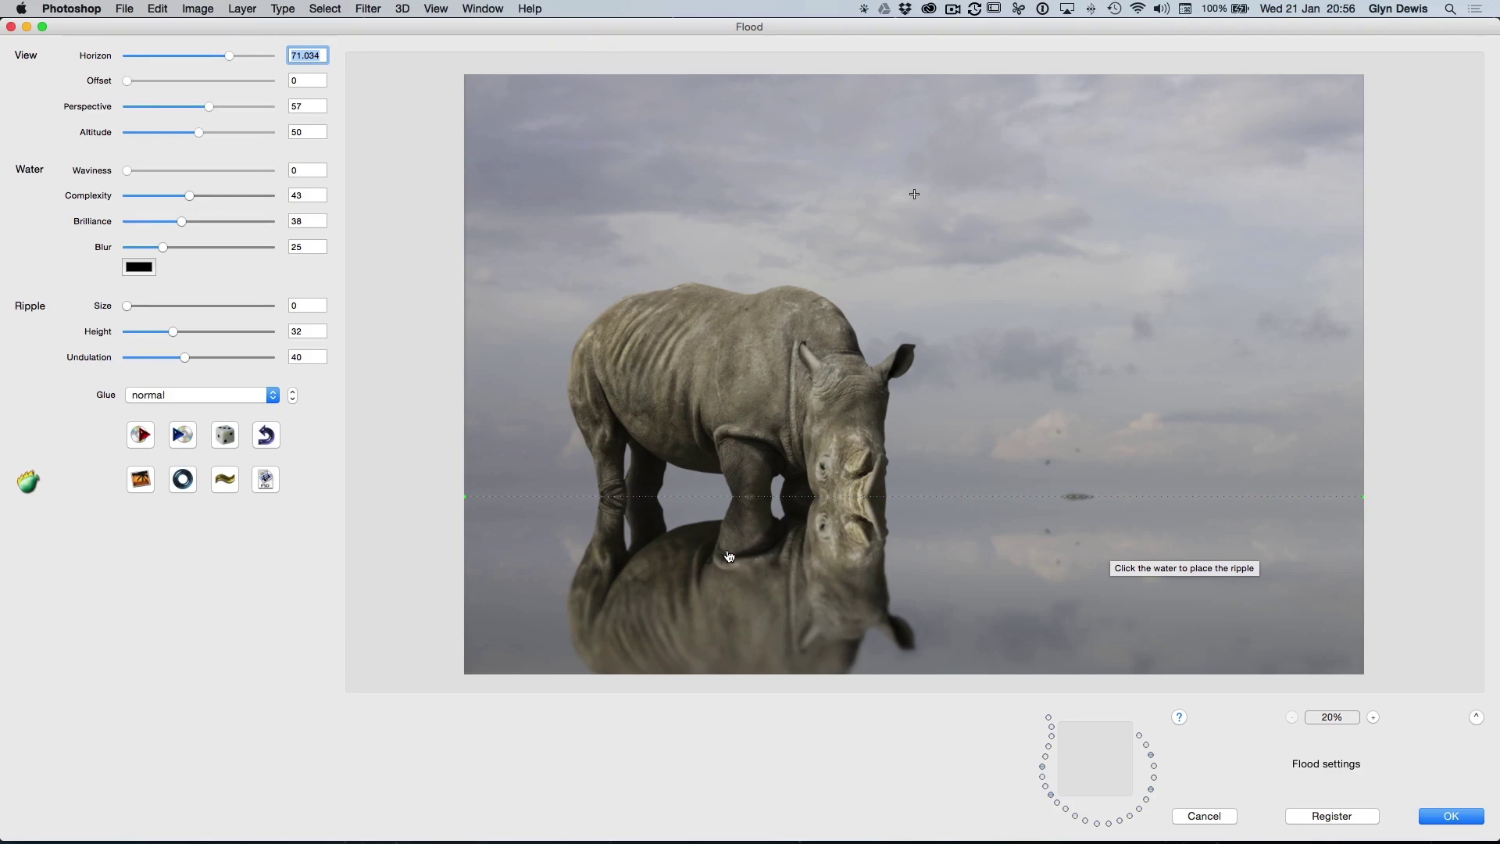
left_click_drag(128, 173, 151, 176)
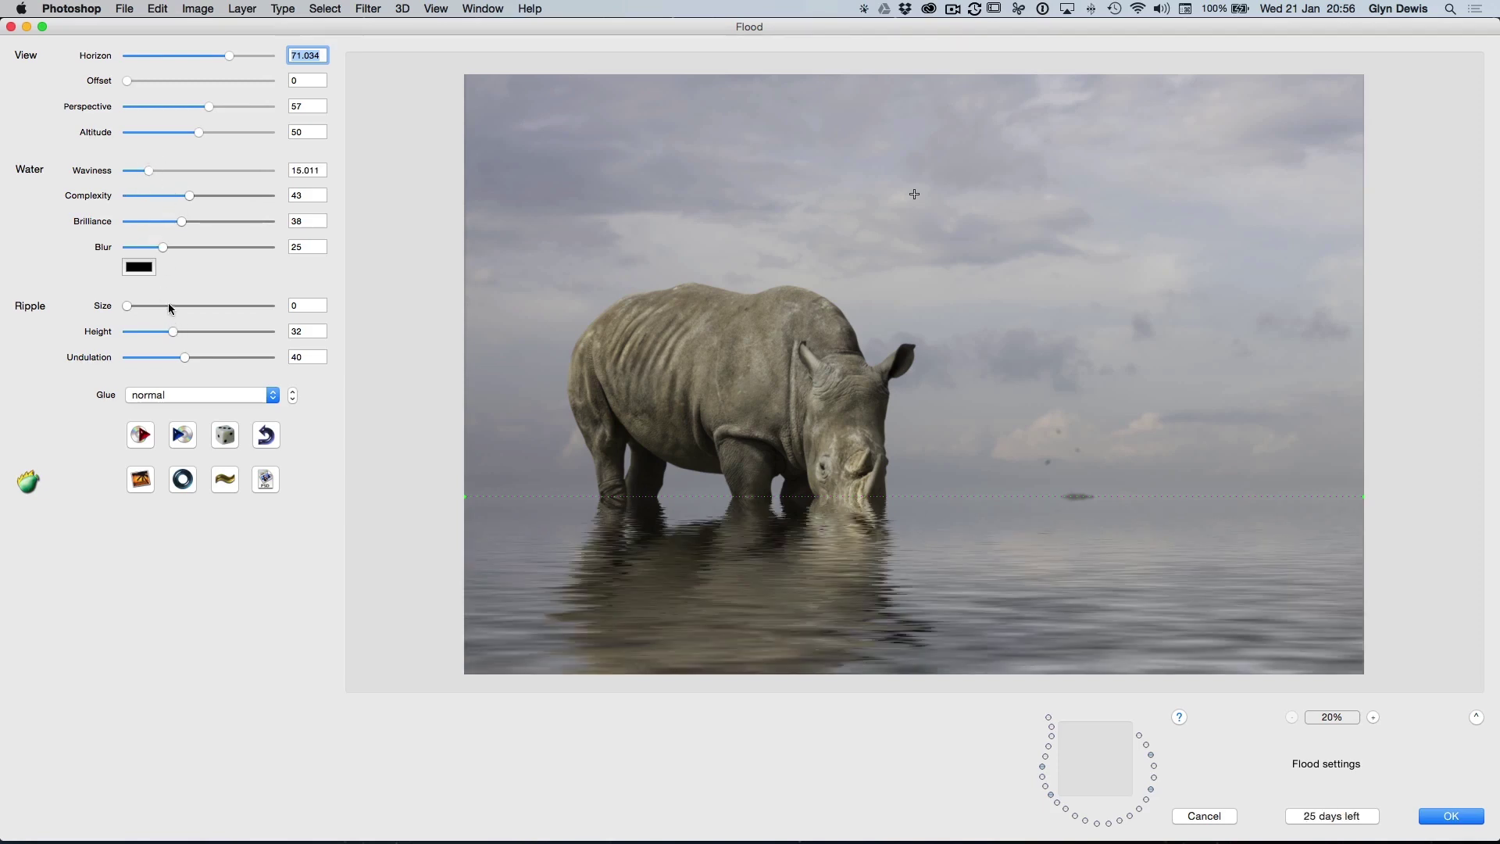
Set Flood Ripple Size to 14.786, Horizon to about 70.5, and apply the filter
mouse_move(125, 307)
left_mouse_down()
mouse_move(179, 307)
mouse_move(149, 308)
left_mouse_up()
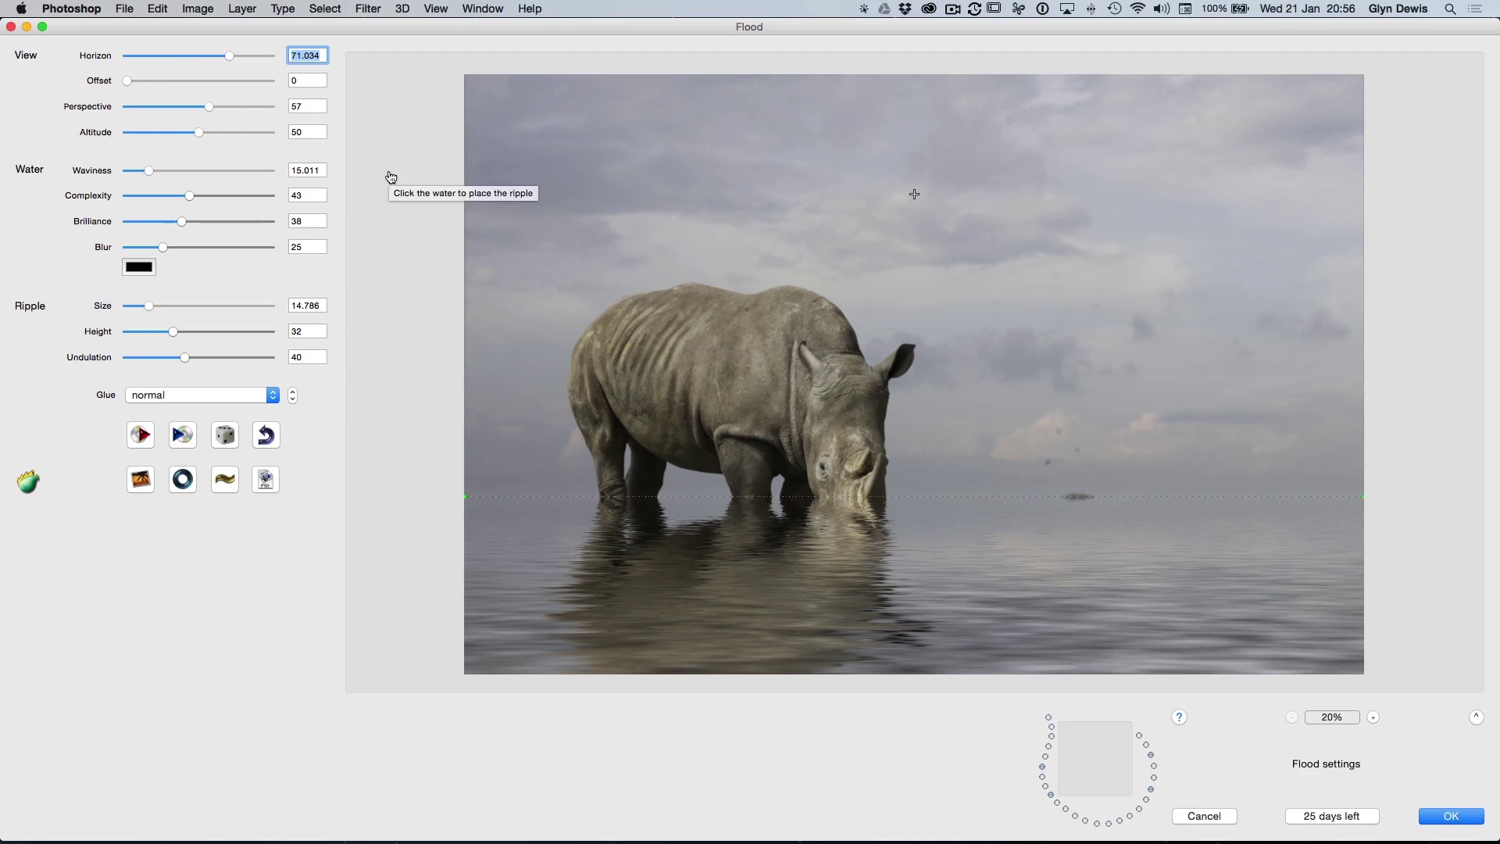
mouse_move(230, 57)
left_mouse_down()
mouse_move(214, 55)
mouse_move(228, 56)
left_mouse_up()
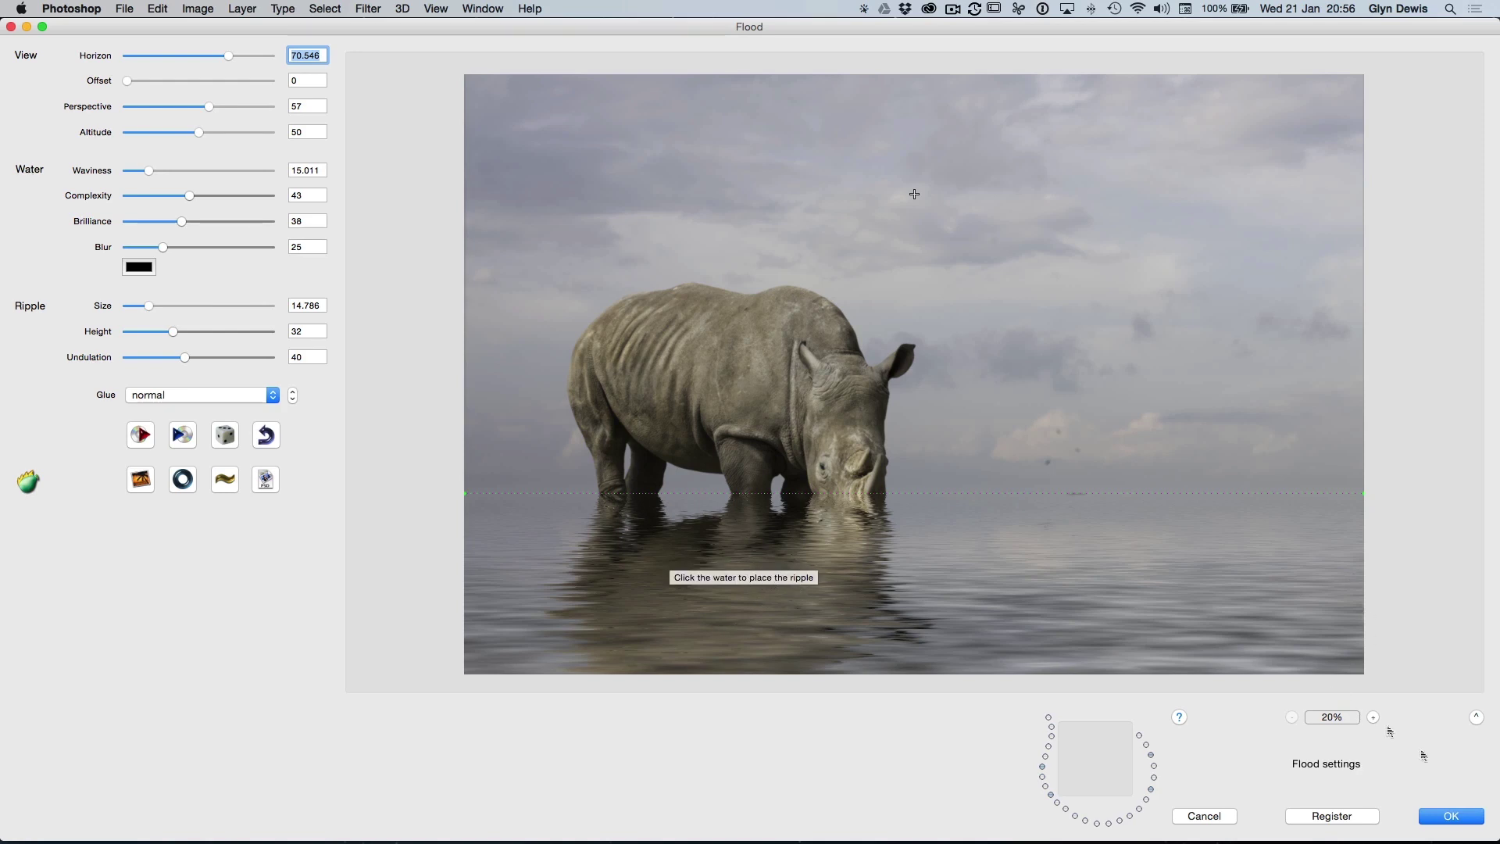
left_click(1476, 817)
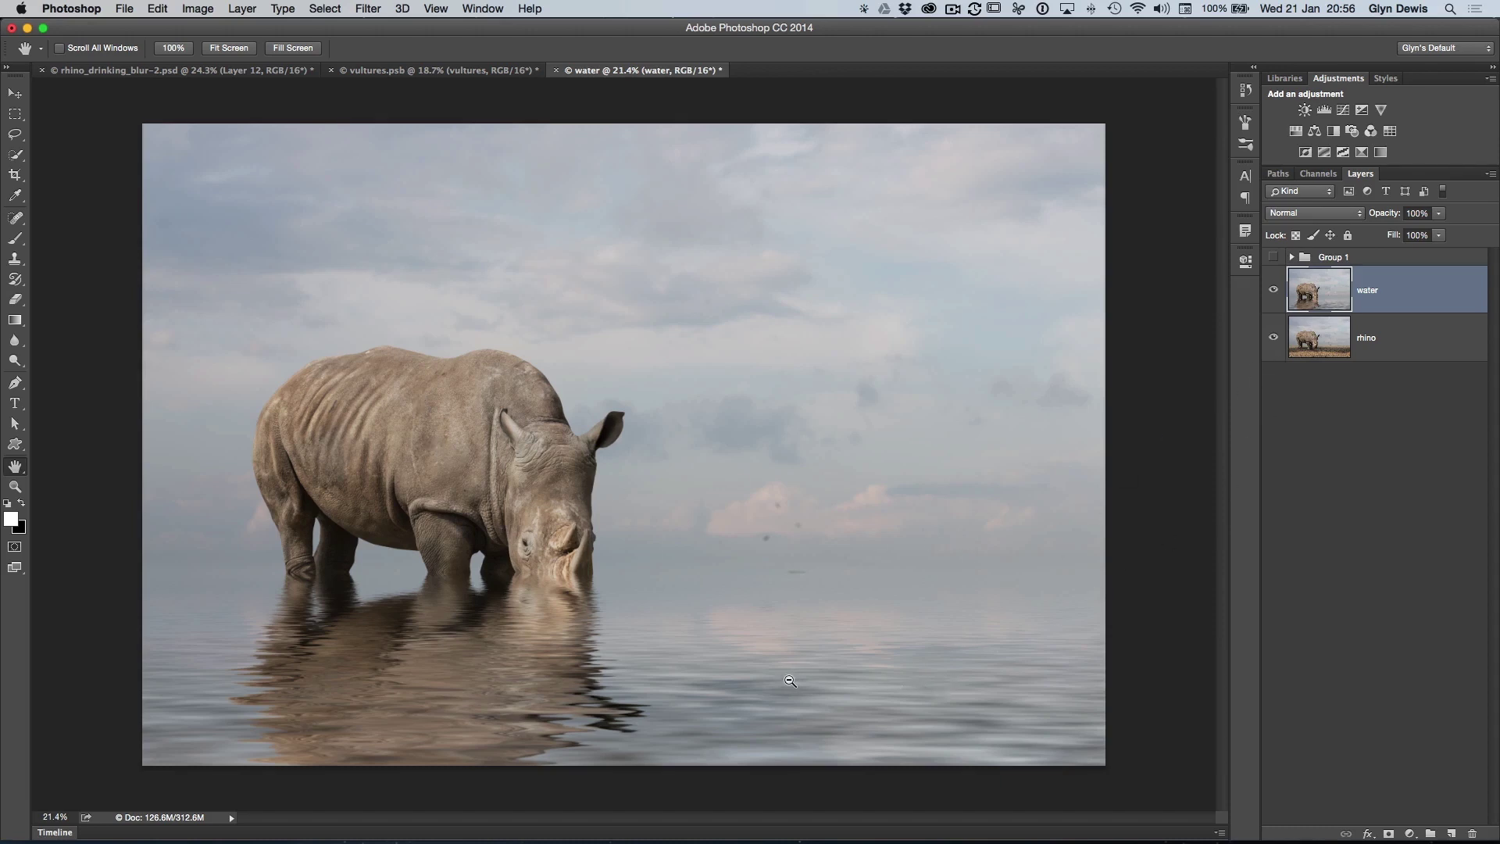
Hide the entire flood water layer behind a black layer mask
left_click(1388, 834, "alt")
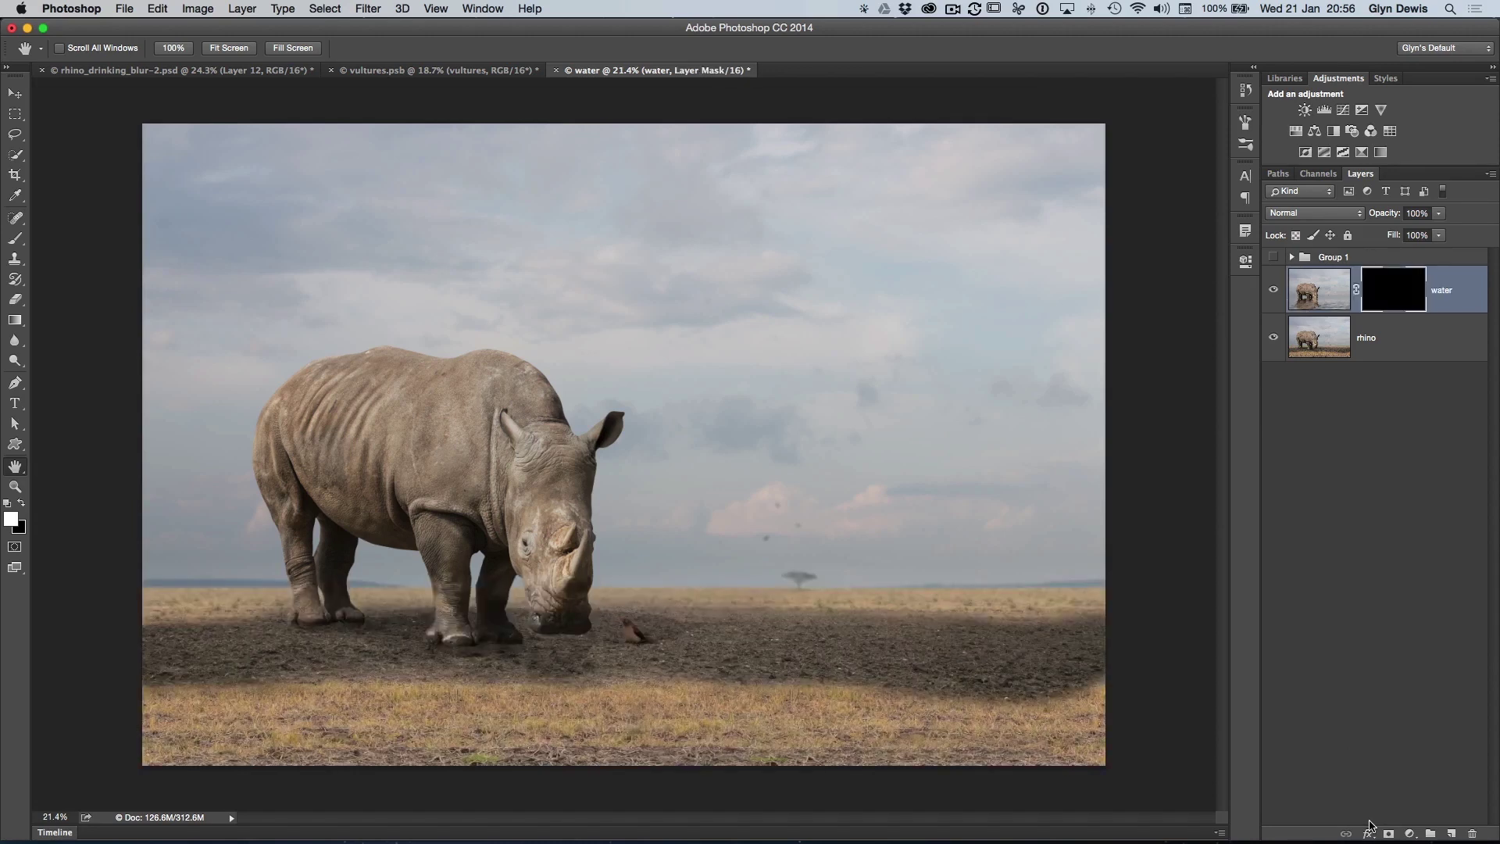
Switch to the Brush tool and soften its hardness to 22%
key("b")
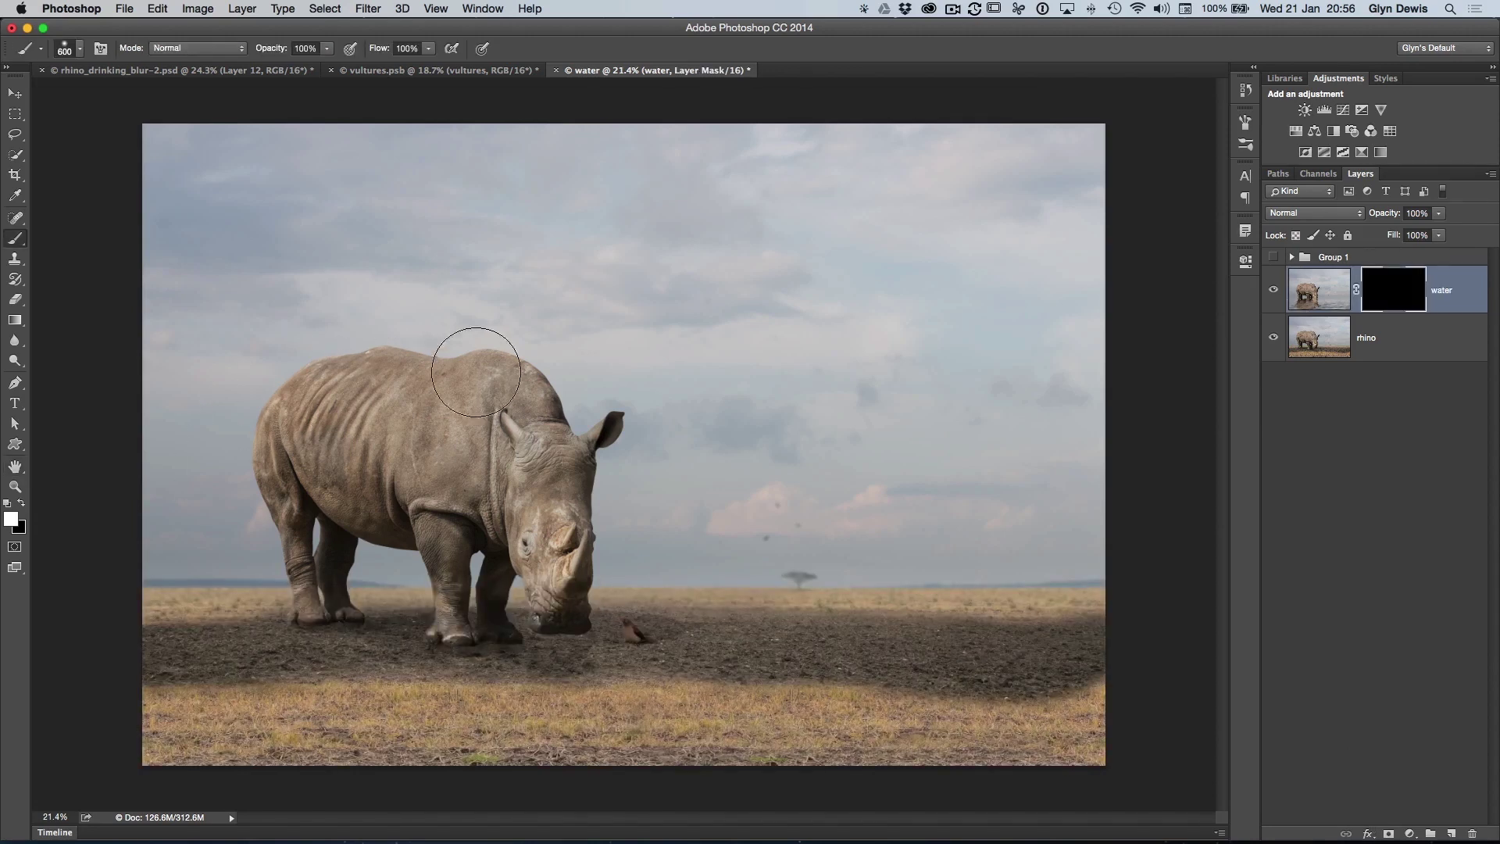
right_click(477, 373)
left_click_drag(587, 441, 582, 440)
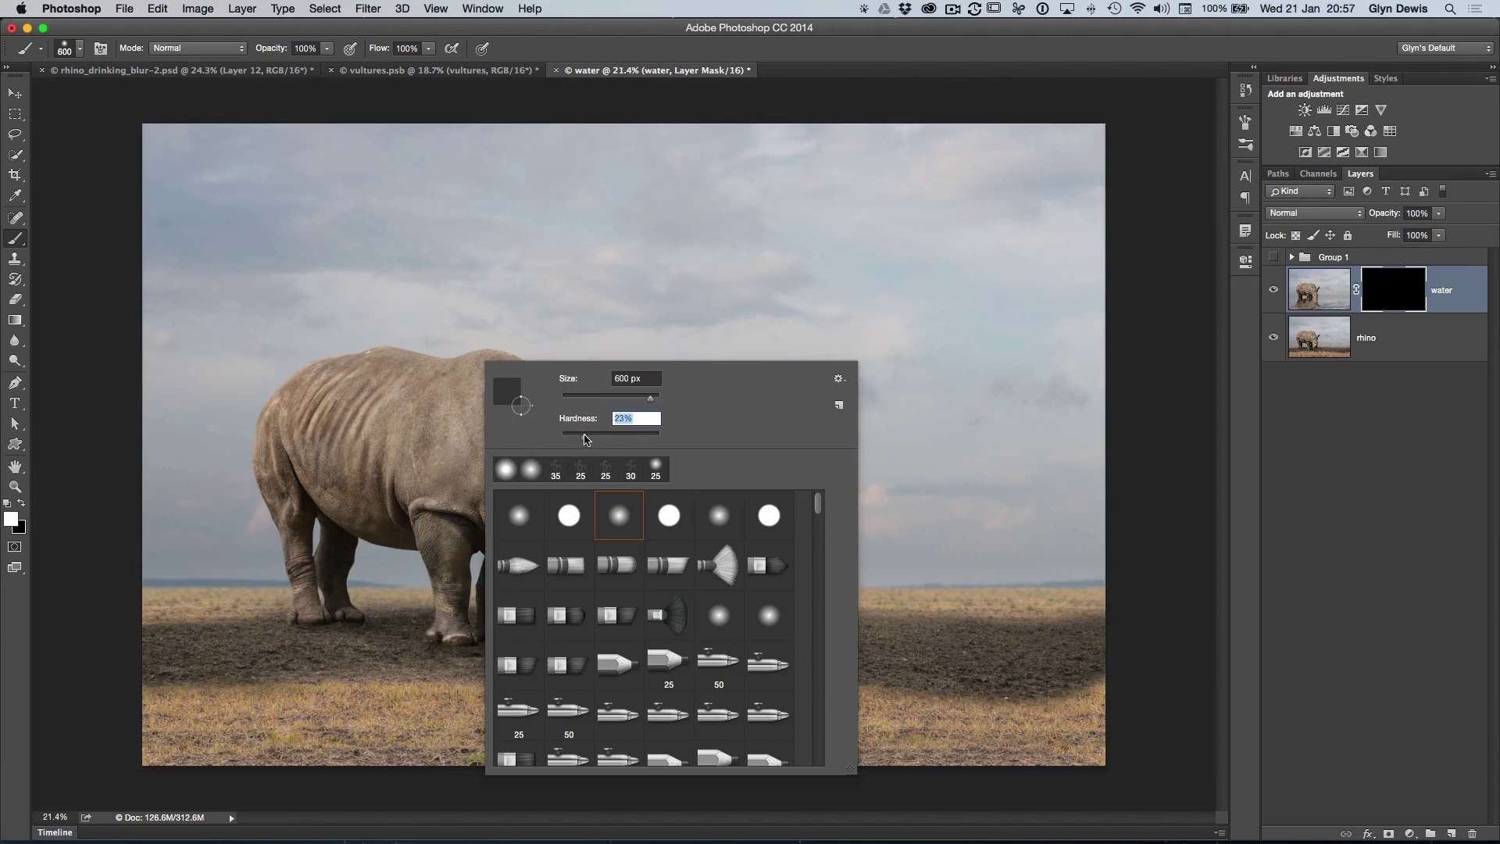
left_click(639, 53)
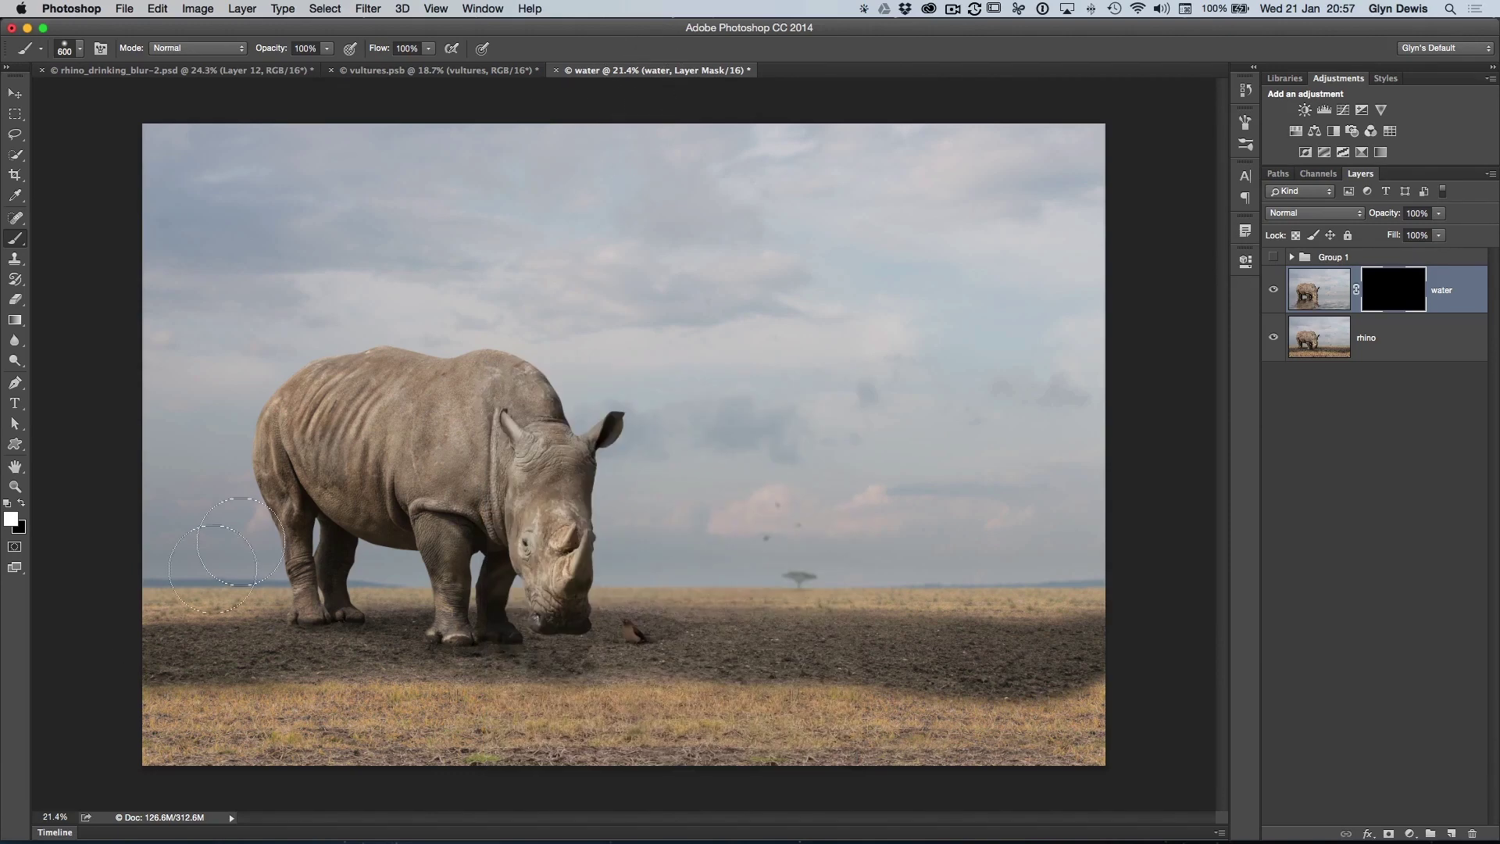
Paint white on the mask with a 400 px brush to reveal water along the bottom edge
mouse_move(139, 688)
left_mouse_down()
mouse_move(160, 707)
mouse_move(147, 710)
mouse_move(979, 757)
mouse_move(1063, 718)
mouse_move(1008, 686)
mouse_move(828, 678)
mouse_move(508, 726)
left_mouse_up()
key("bracketleft")
key("bracketleft")
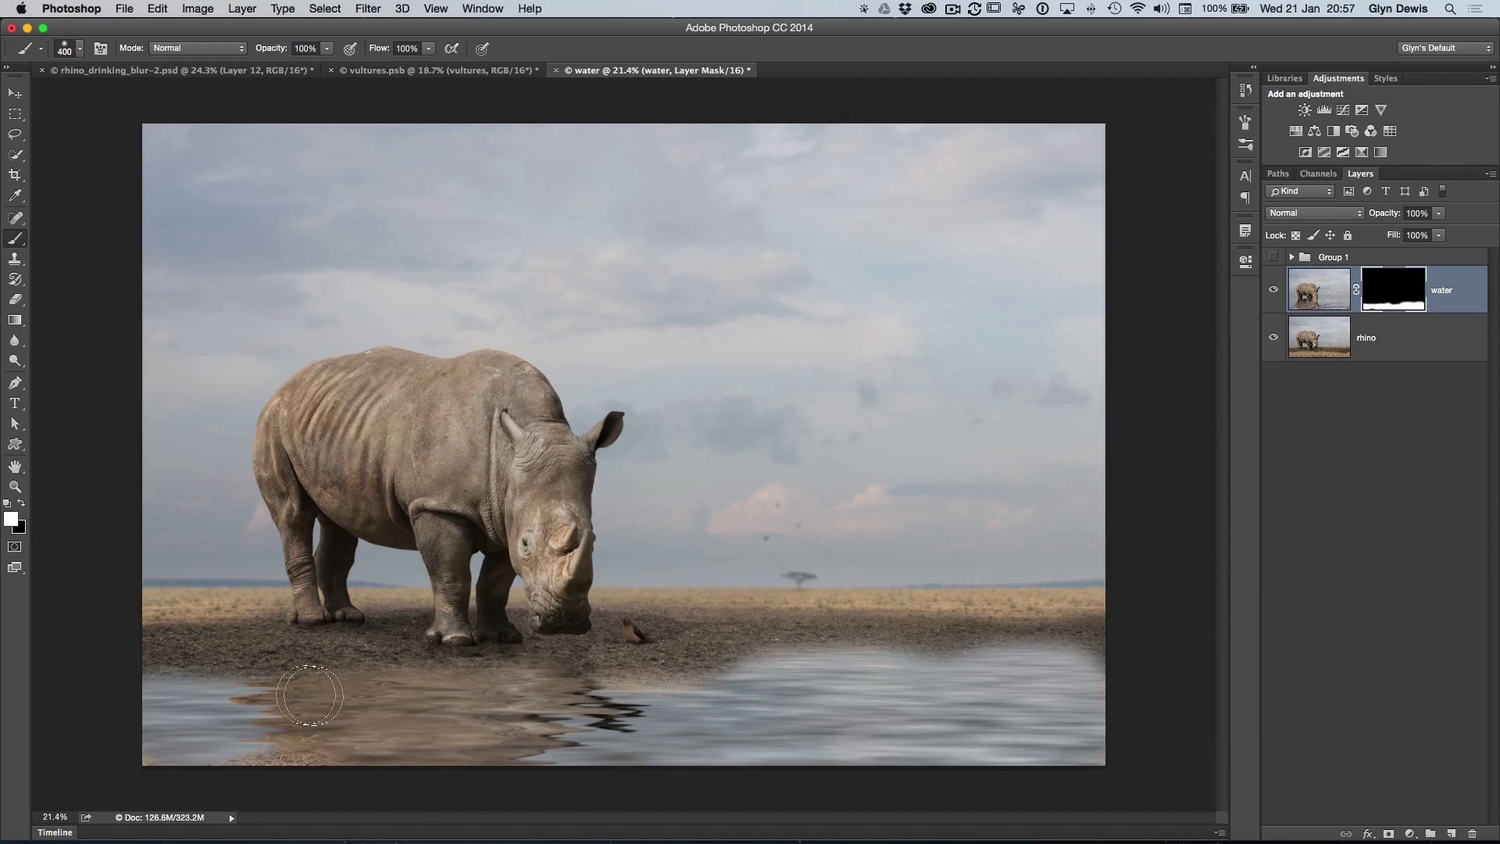
mouse_move(330, 690)
left_mouse_down()
mouse_move(361, 695)
mouse_move(195, 679)
mouse_move(609, 695)
mouse_move(788, 670)
mouse_move(1060, 668)
mouse_move(1196, 734)
left_mouse_up()
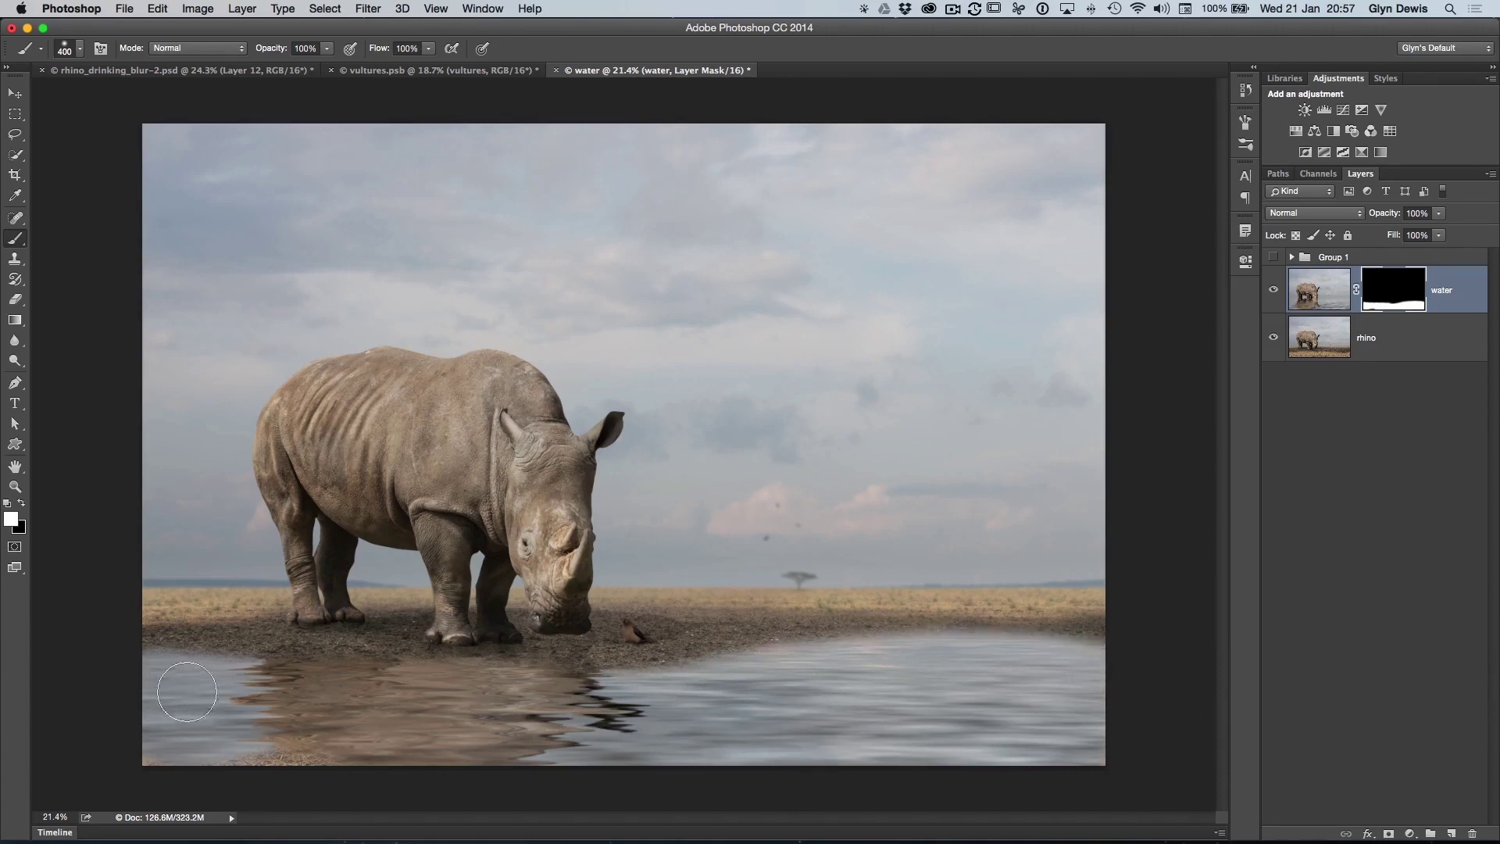
mouse_move(171, 695)
left_mouse_down()
mouse_move(203, 693)
mouse_move(151, 728)
mouse_move(207, 745)
left_mouse_up()
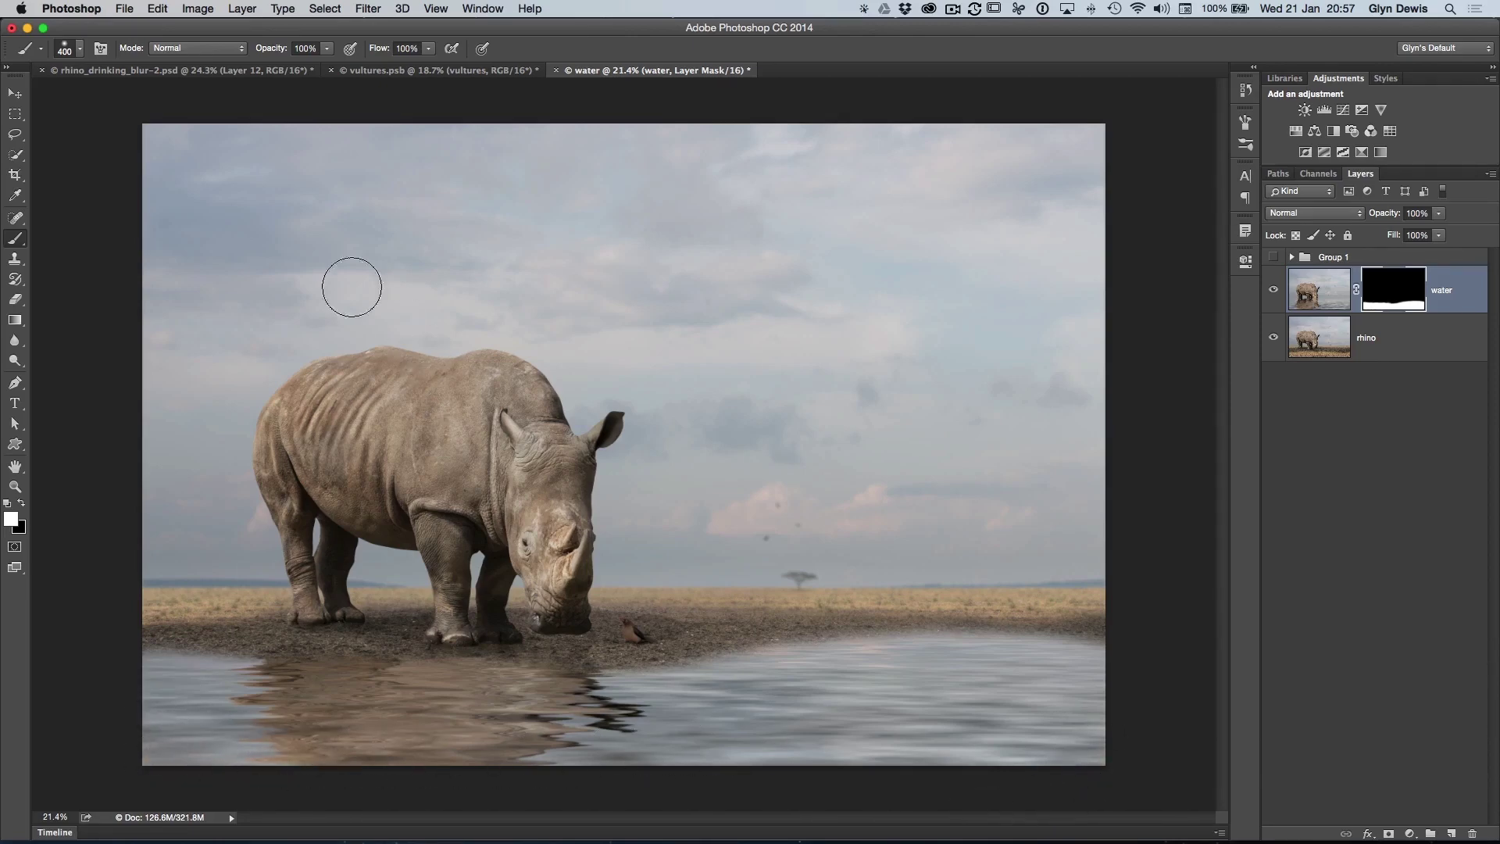
left_click(147, 71)
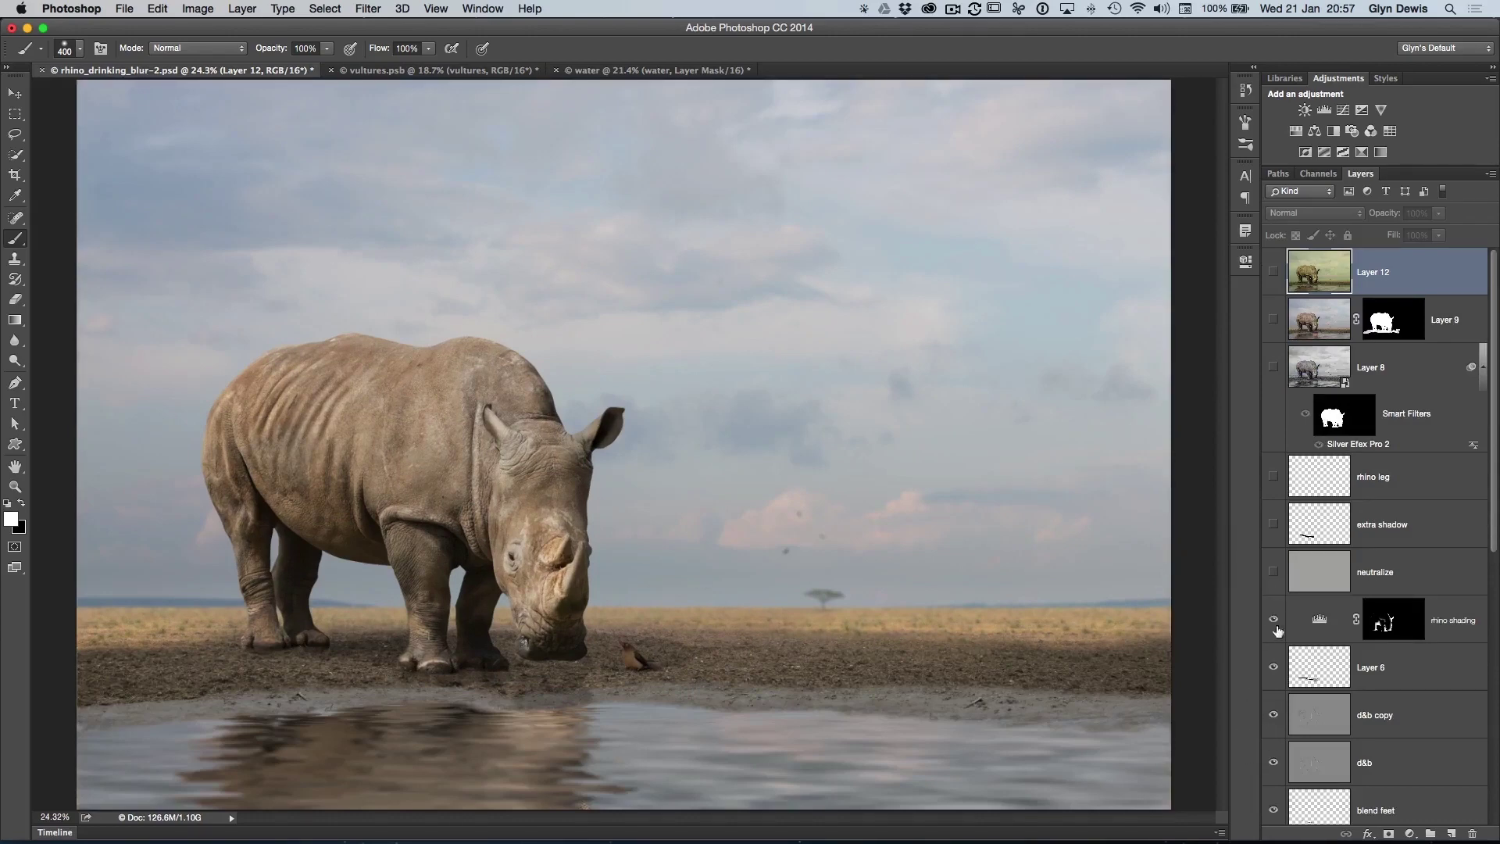
Zoom in on the muddy bank at the water's edge, then switch to Lightroom
left_click_drag(670, 731, 535, 609)
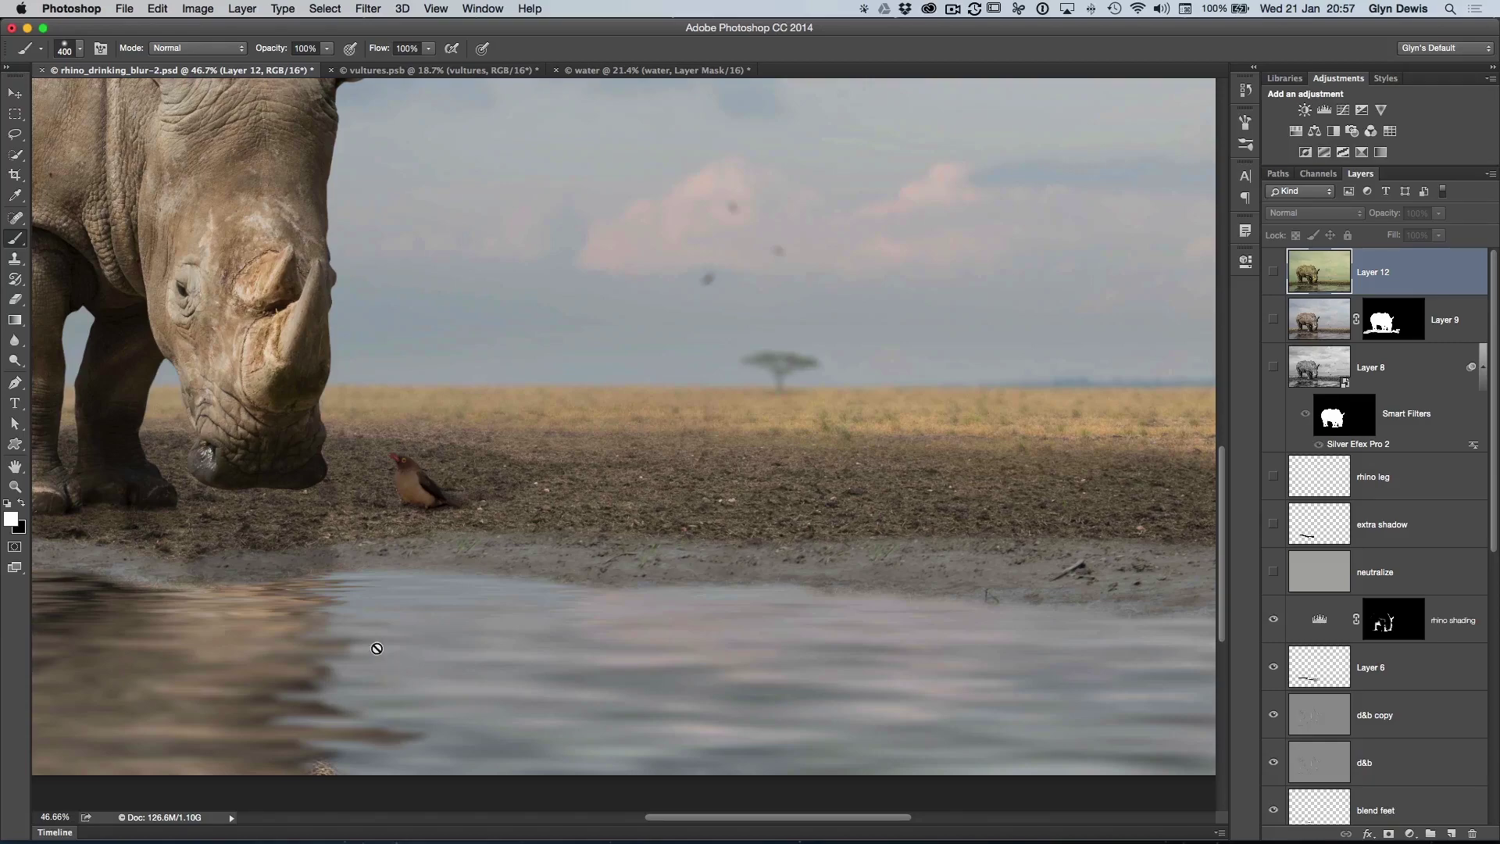
key("super+Tab")
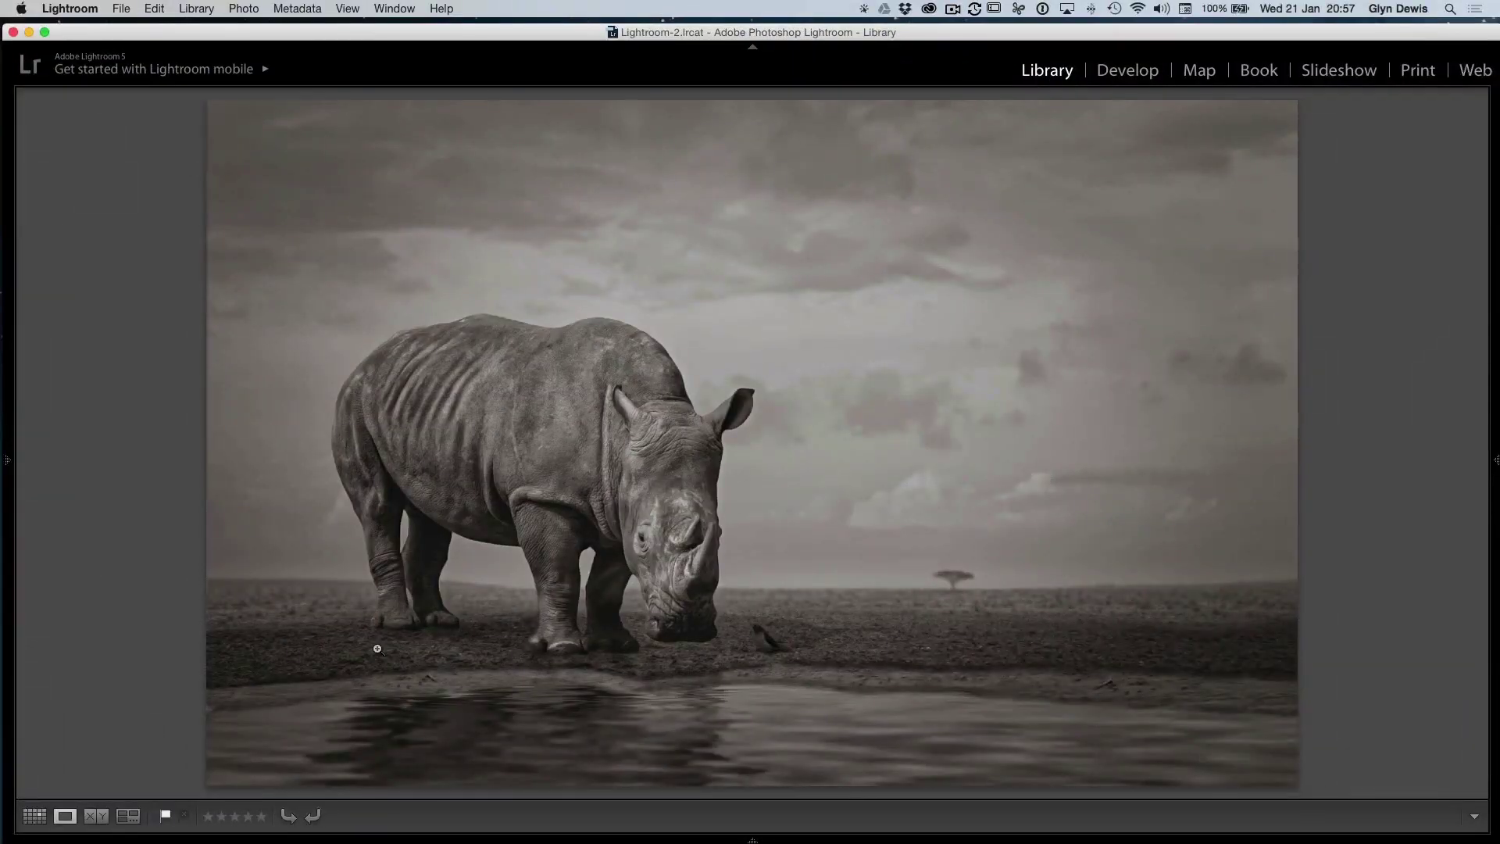
Show Lightroom's grid view and browse the Miscellaneous folder for muddy puddle photos
key("F5")
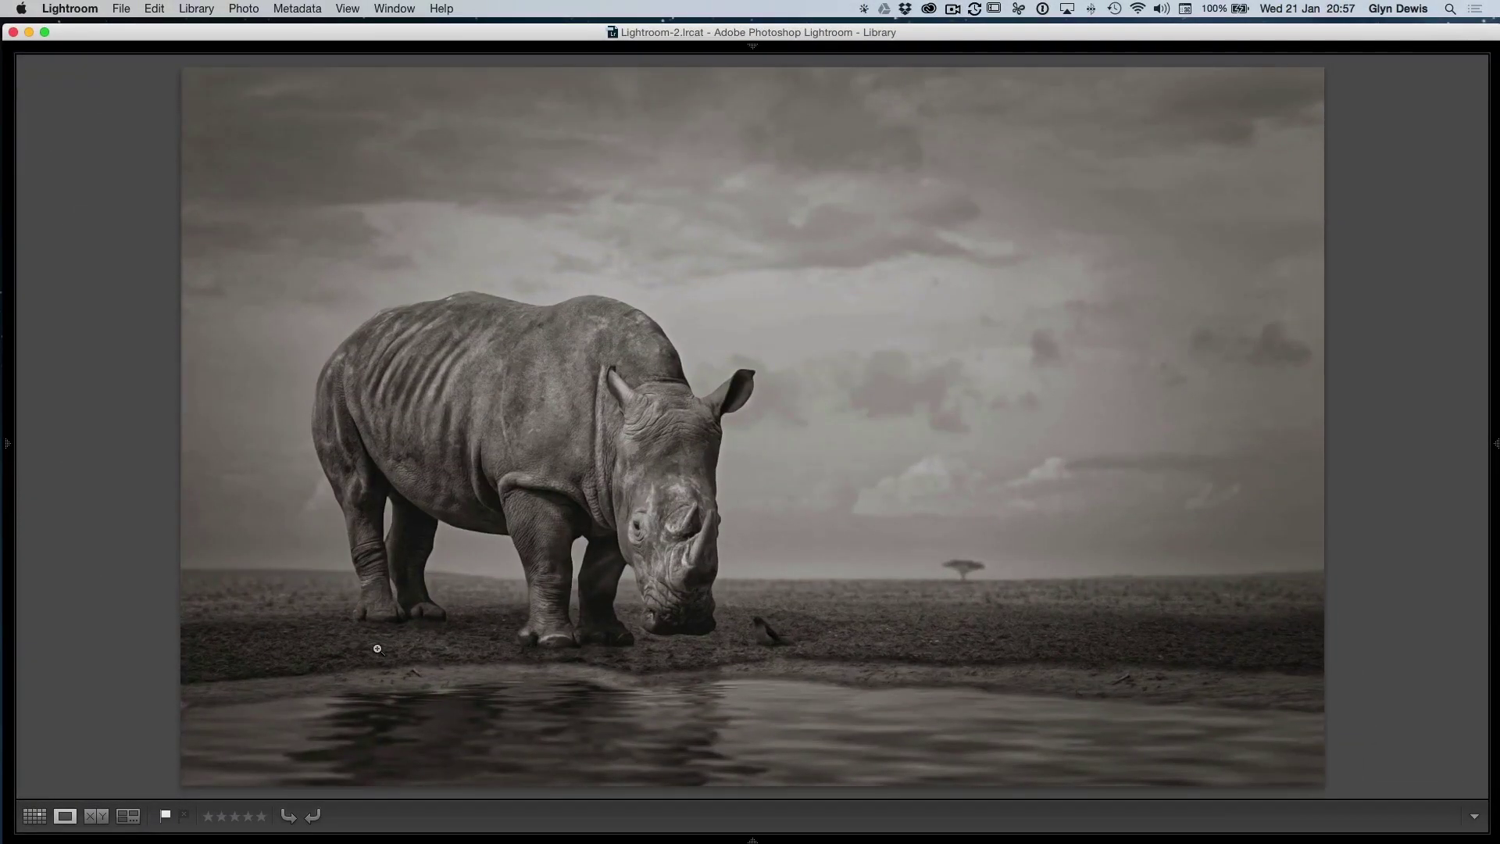
key("shift+Tab")
key("g")
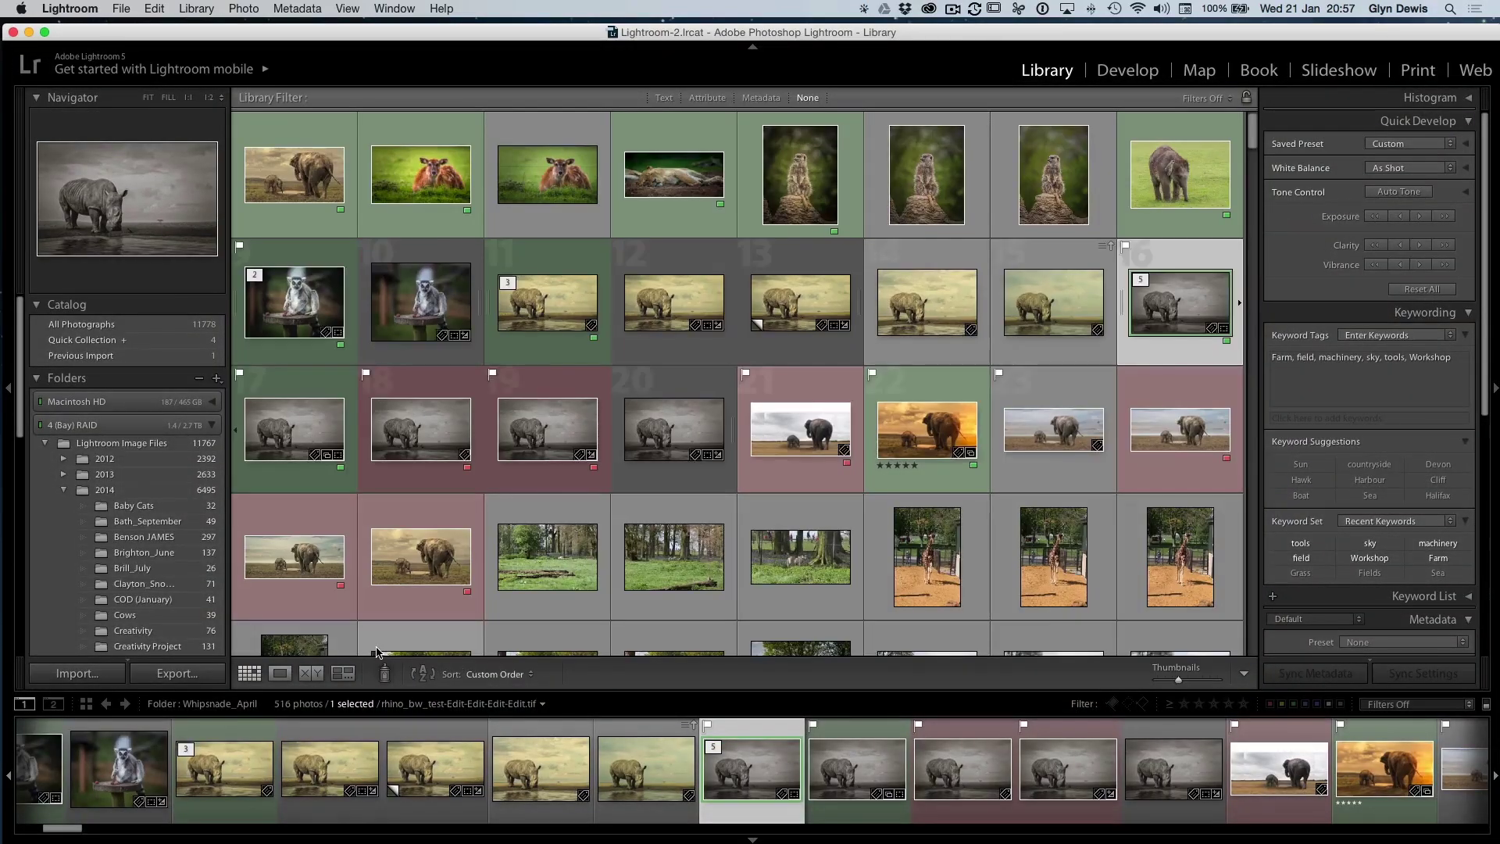
scroll(32, 468, "down", 5)
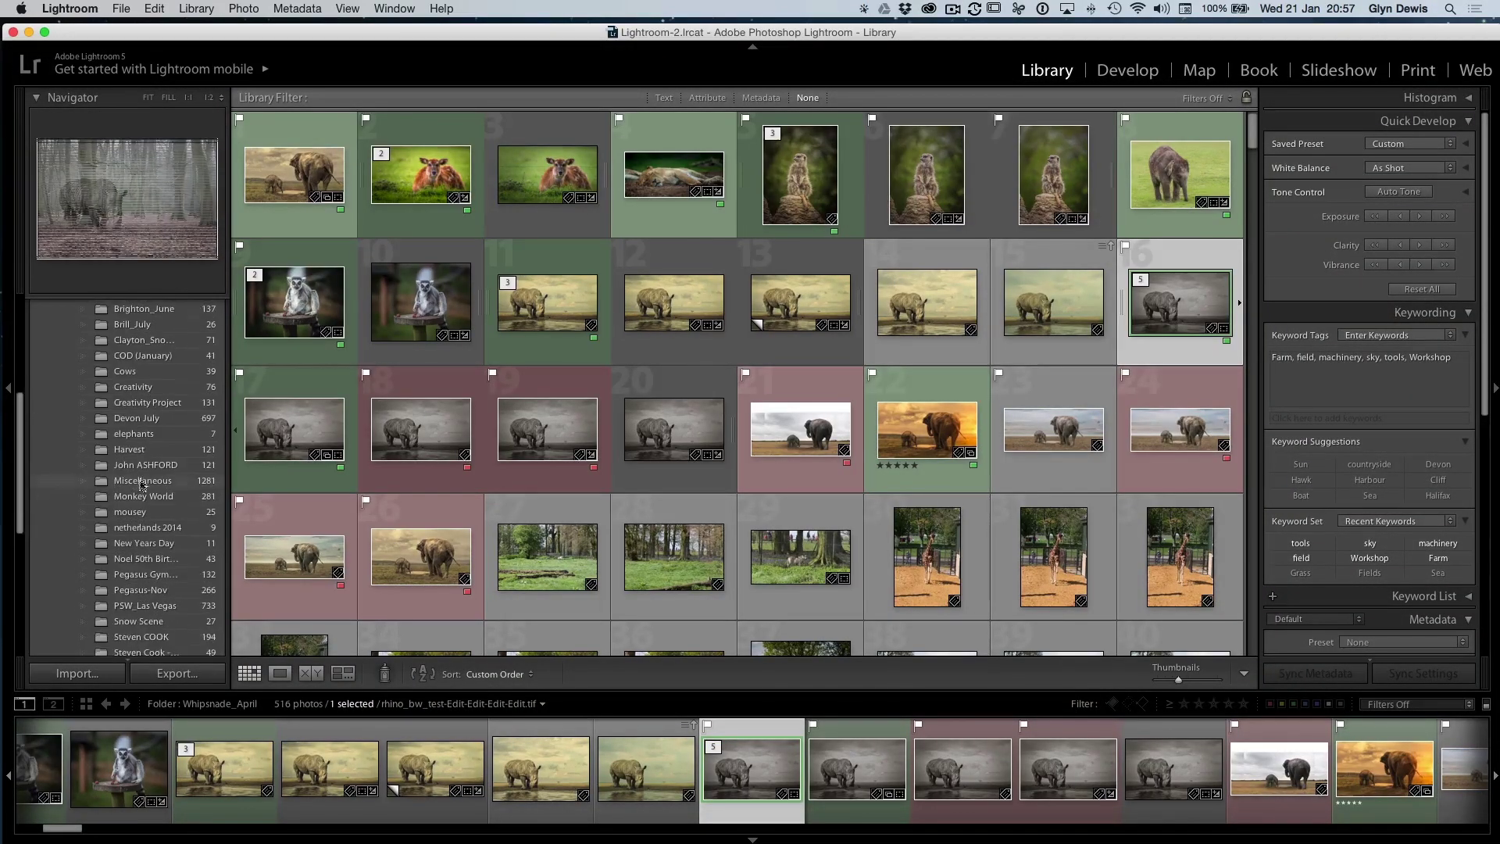
left_click(143, 481)
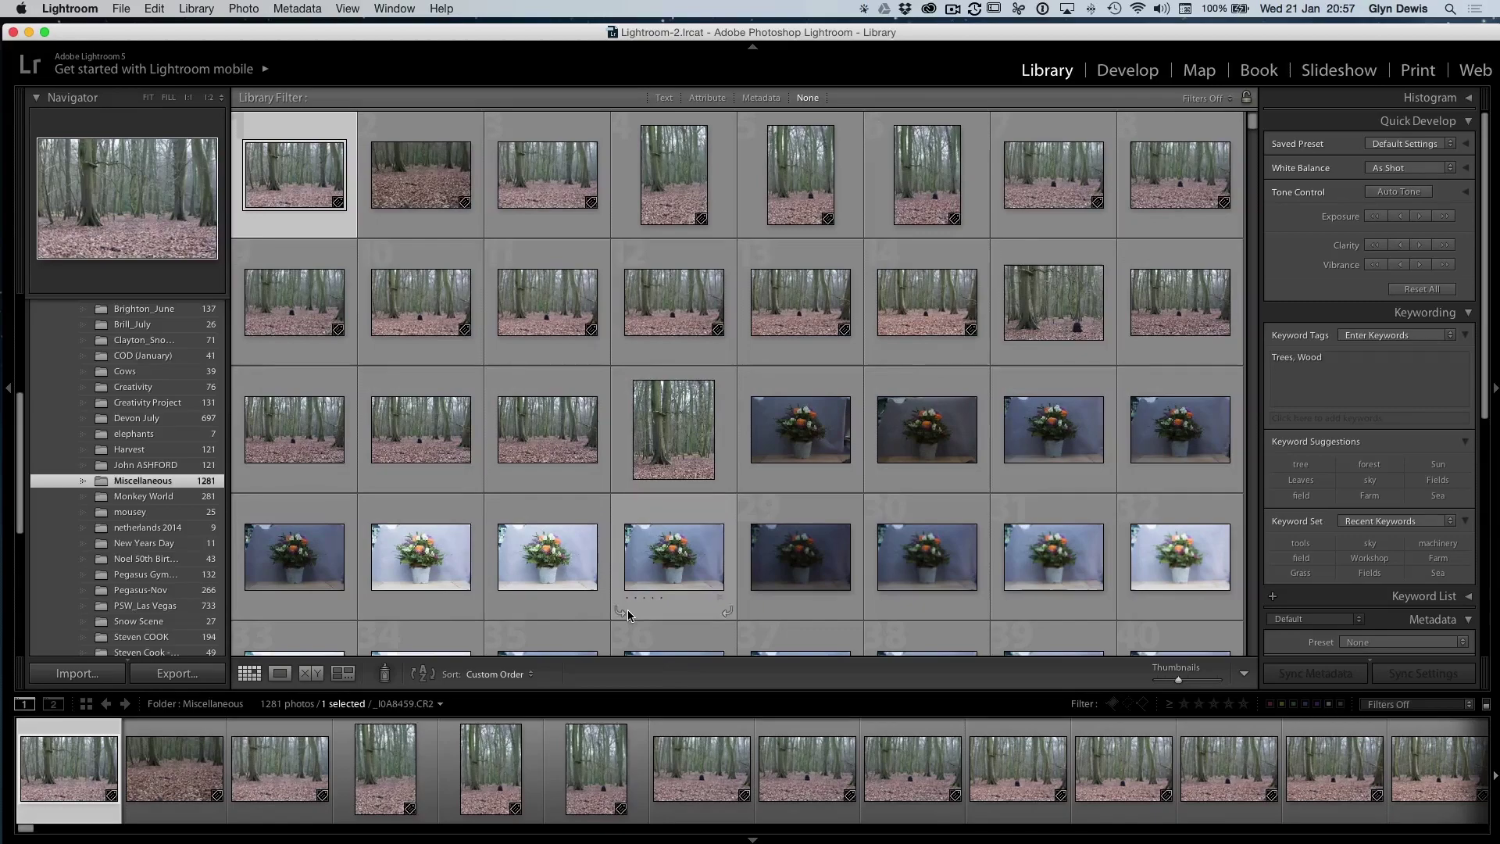
scroll(627, 614, "down", 15)
scroll(842, 325, "down", 15)
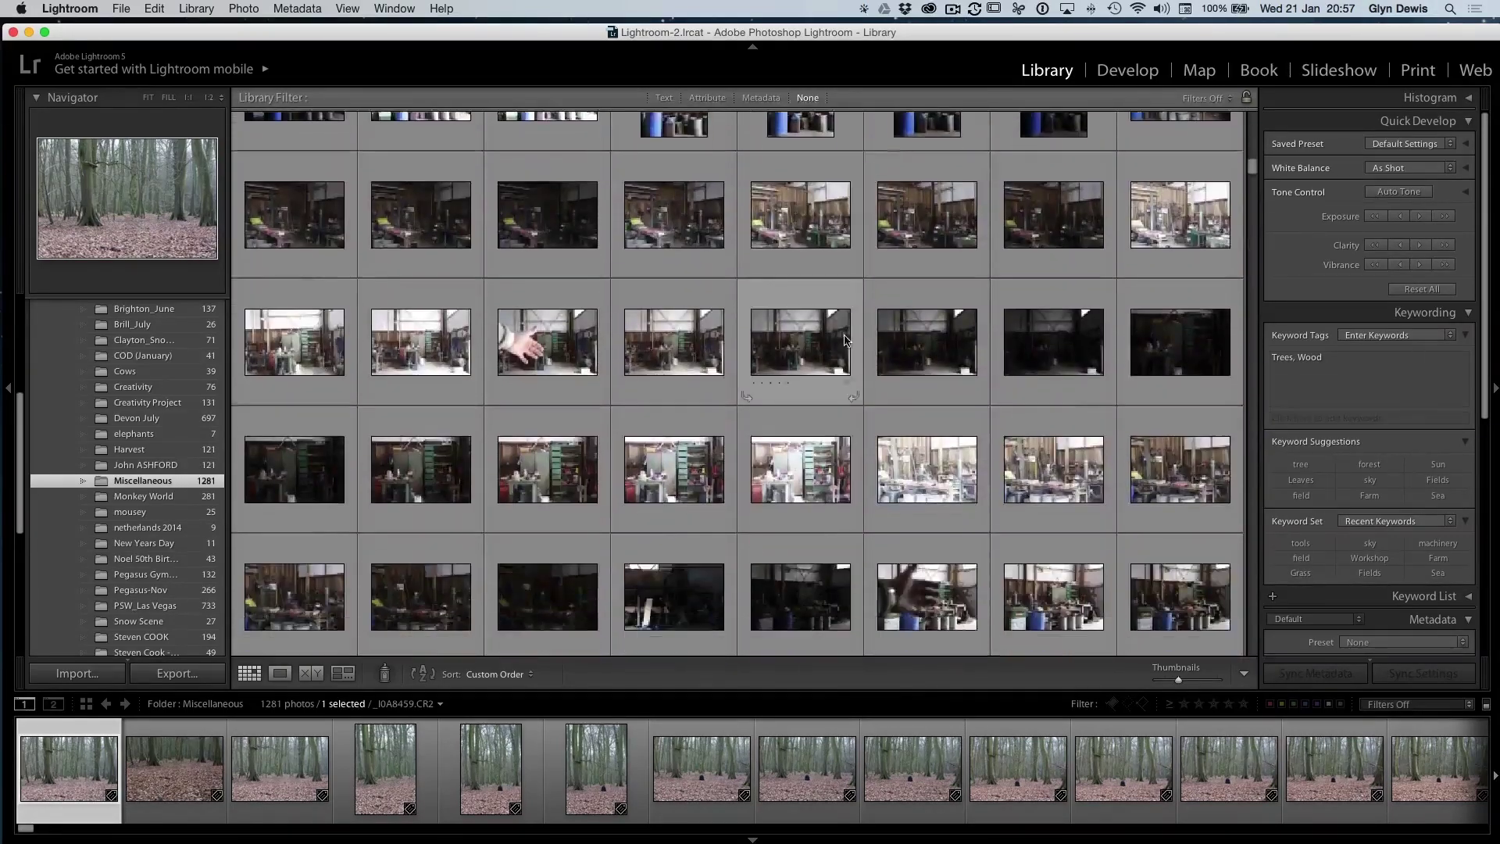
scroll(850, 381, "down", 12)
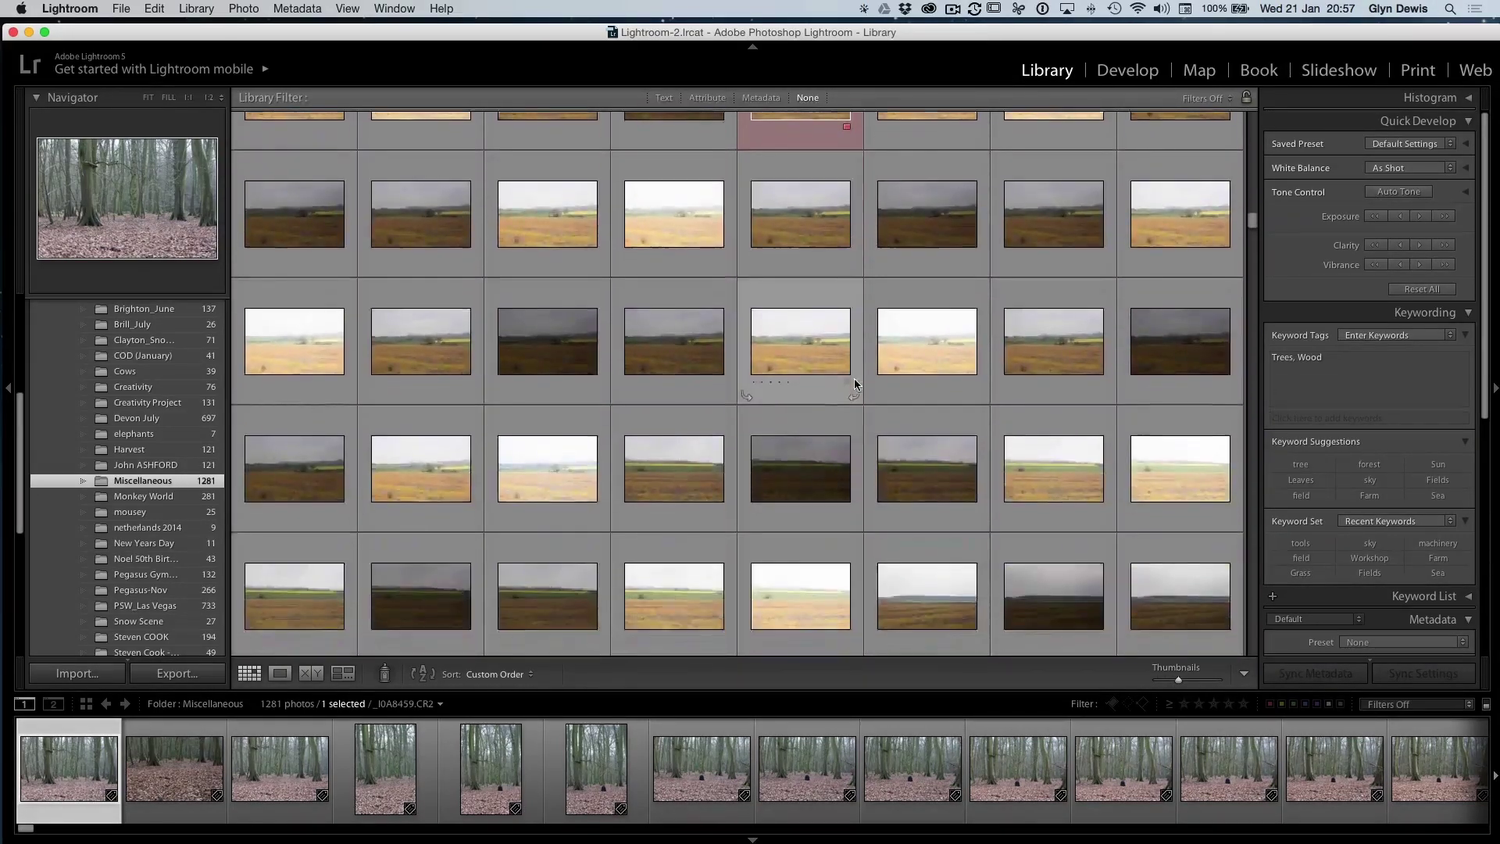
scroll(852, 389, "down", 15)
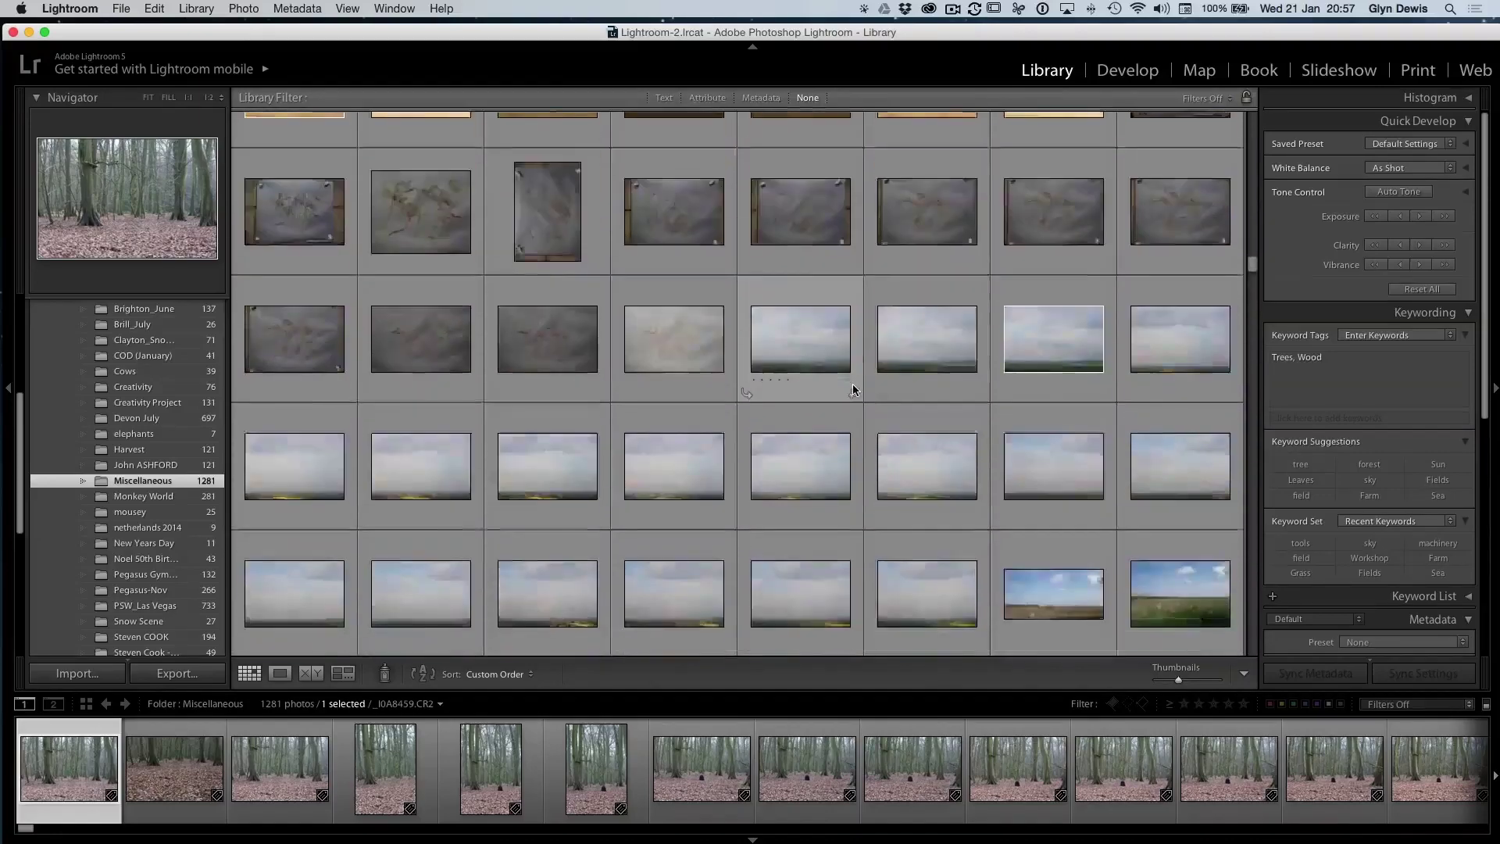
scroll(852, 389, "down", 15)
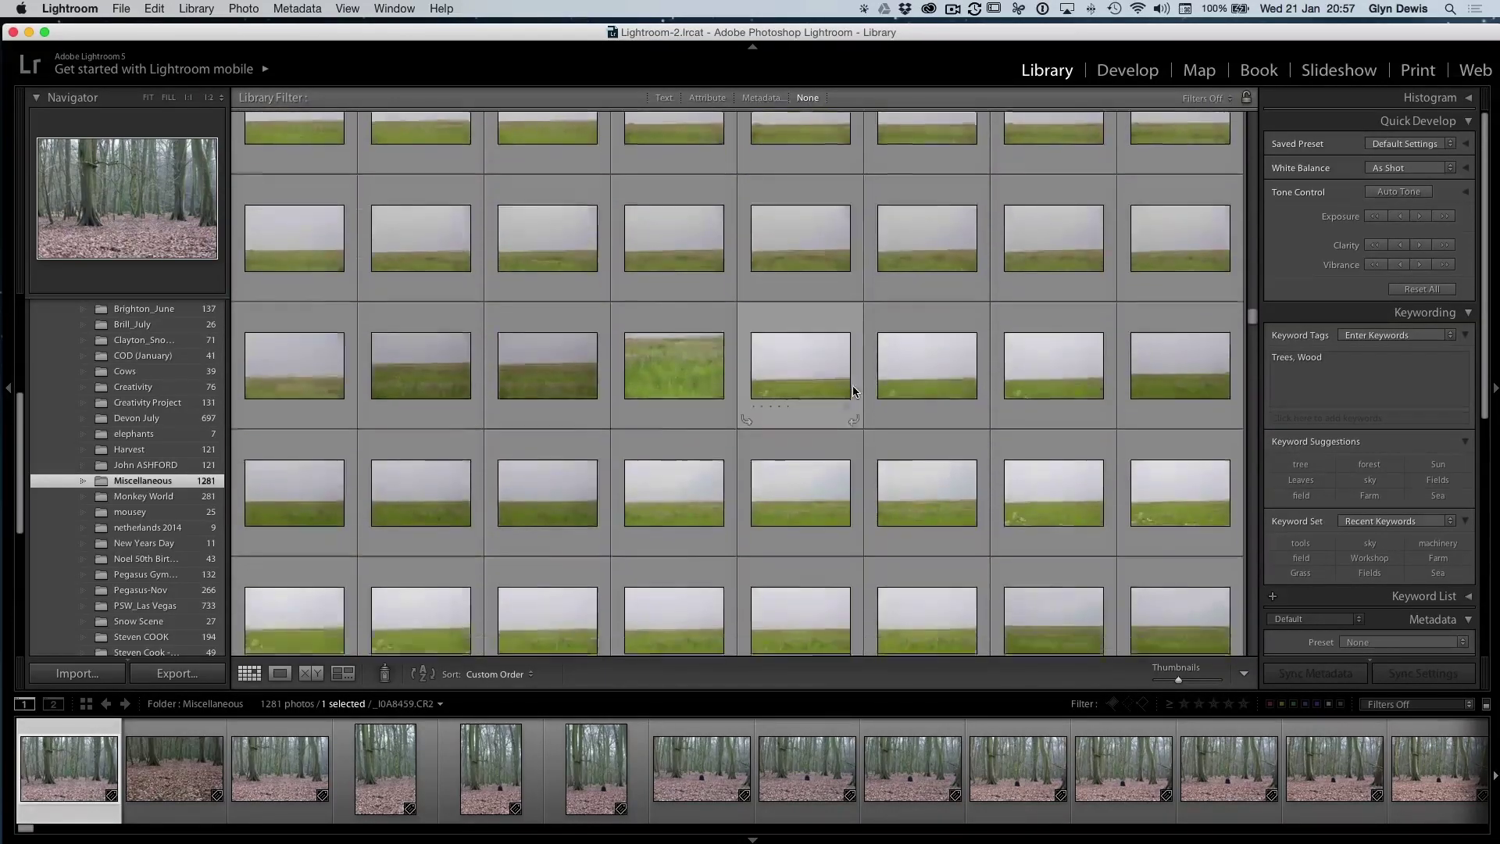
scroll(612, 283, "up", 2)
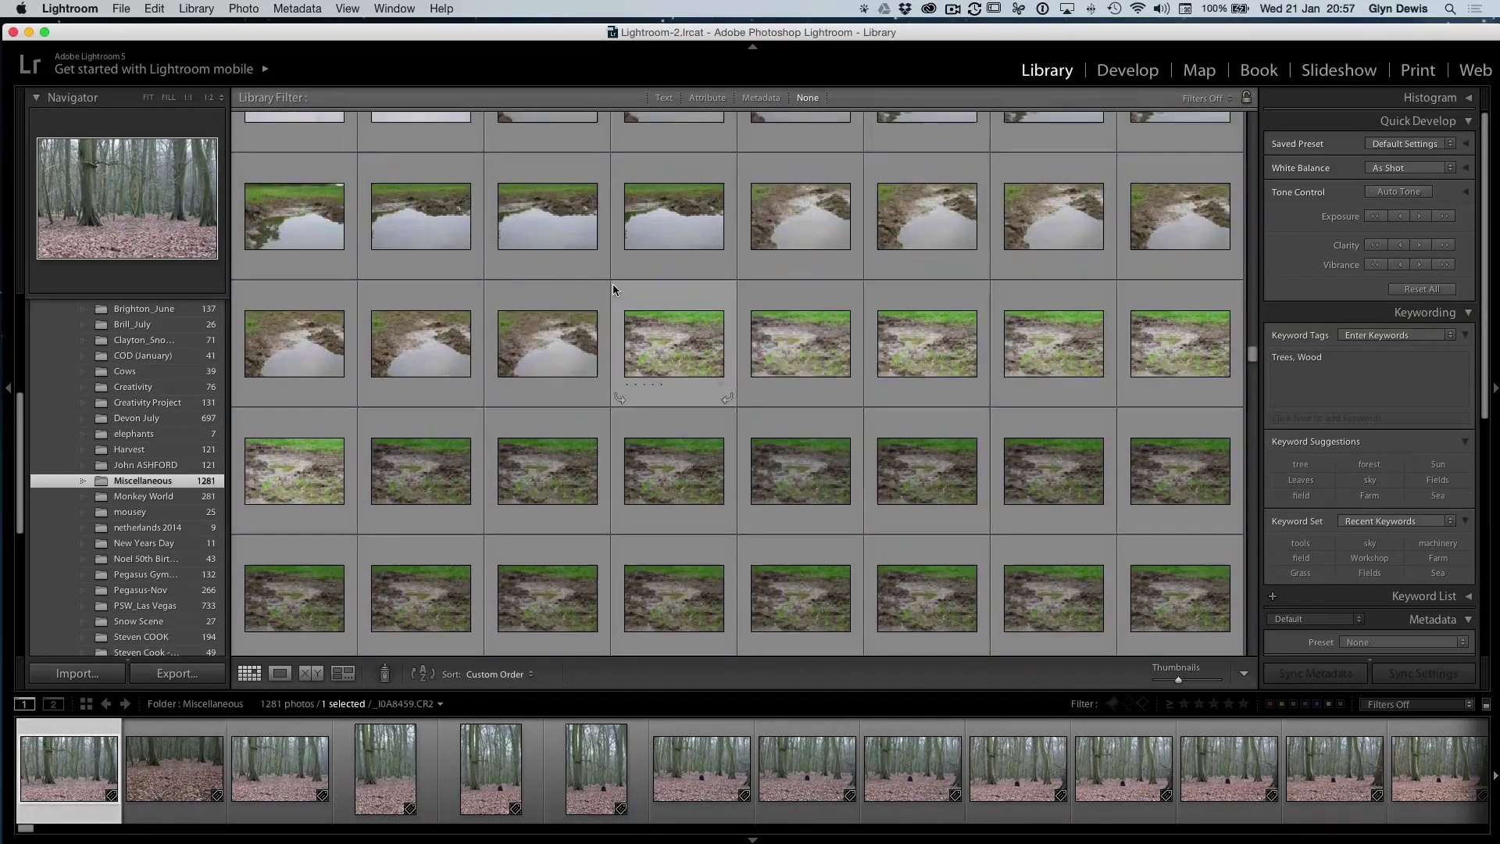
View the muddy bank photos full size one after another, then return to Photoshop
left_click(292, 217)
double_click(292, 218)
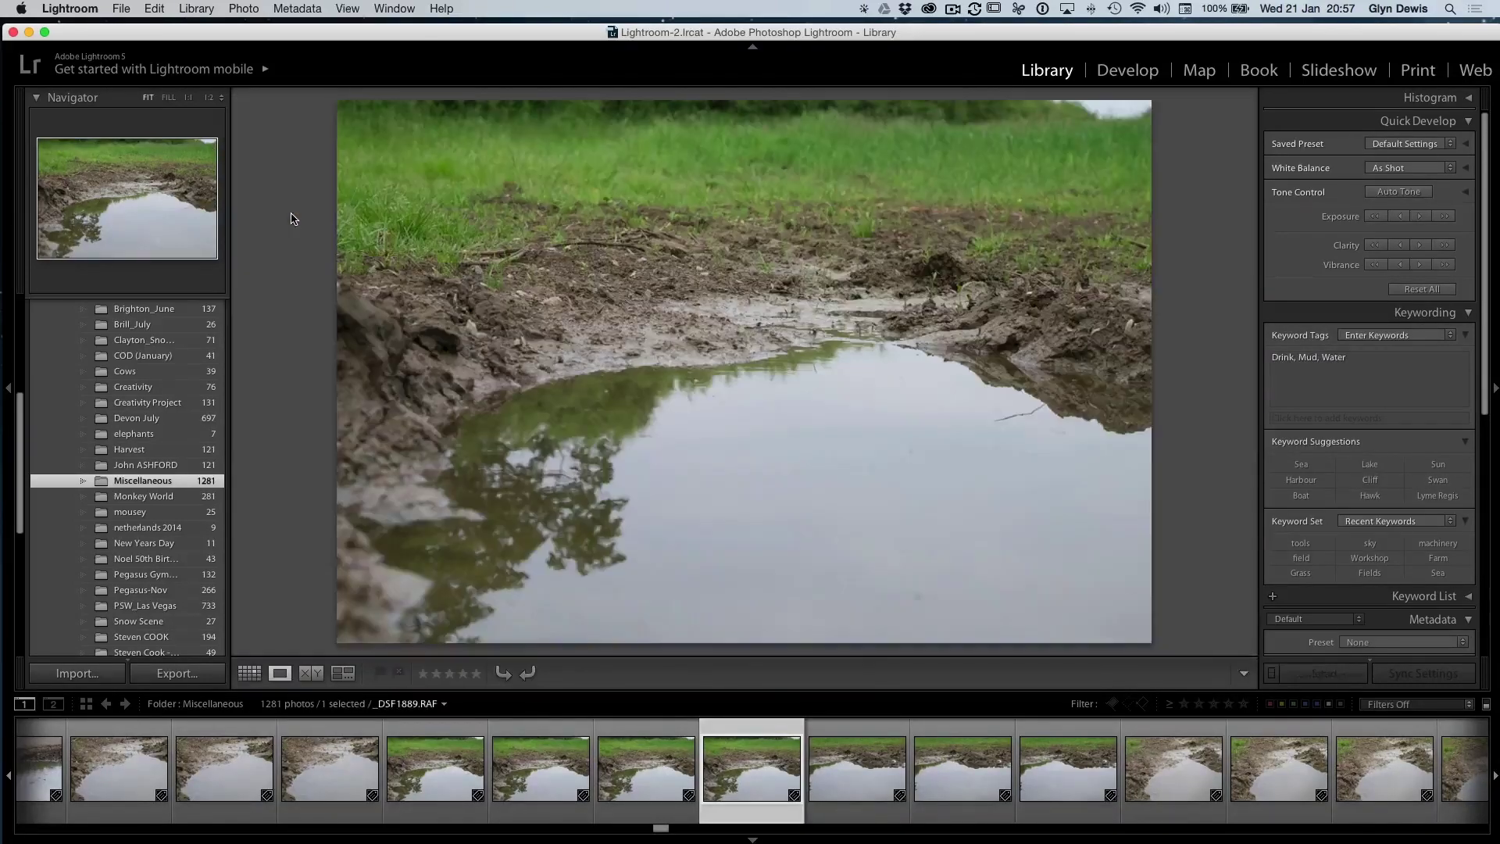
key("Right")
key("Right")
key("Right")
key("Right")
key("Right")
key("Right")
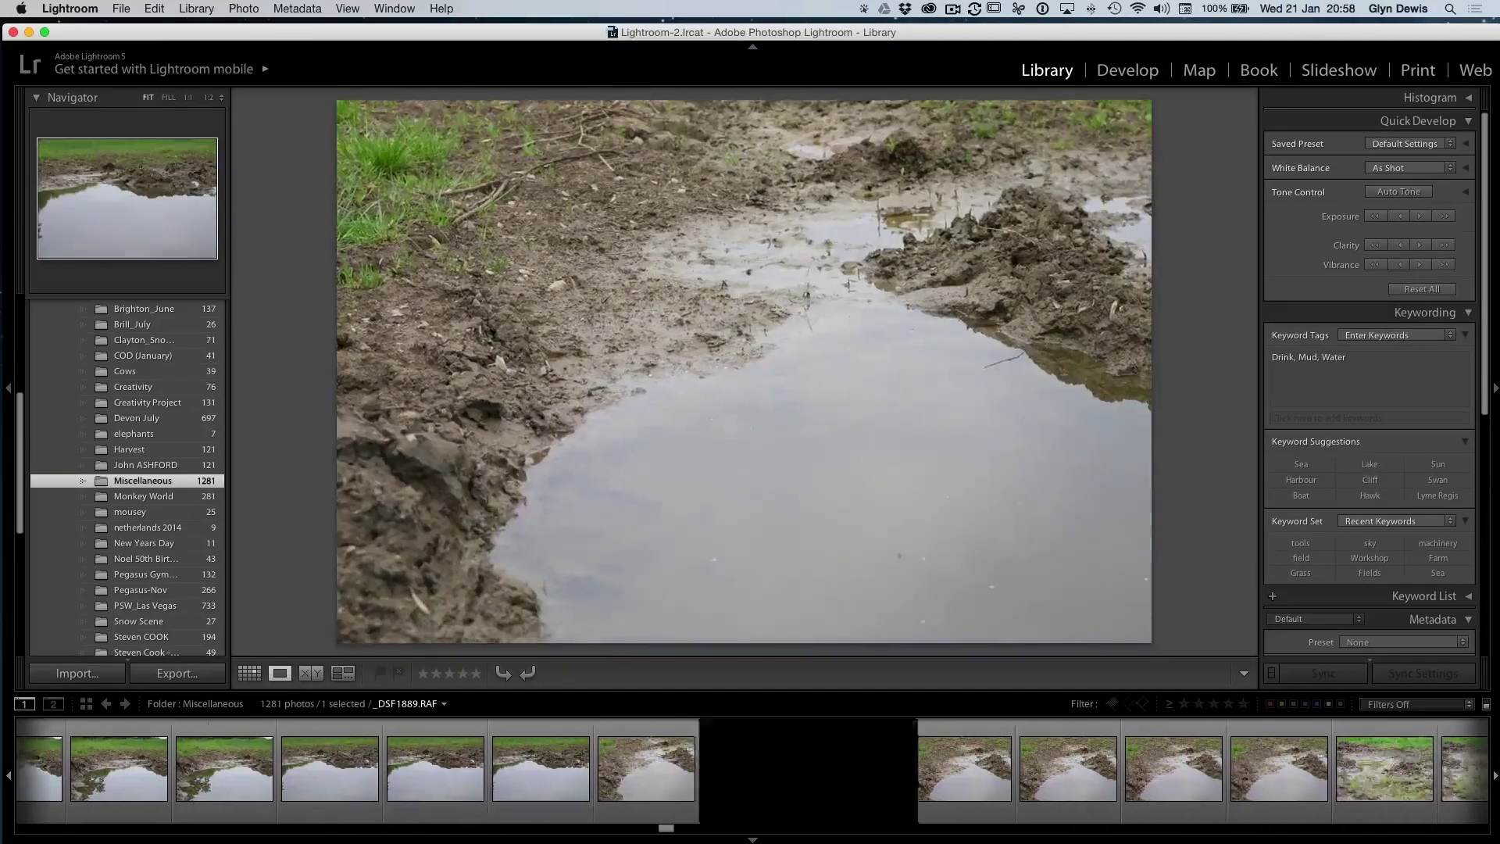
key("Right")
key("Right")
key("Right")
key("Right")
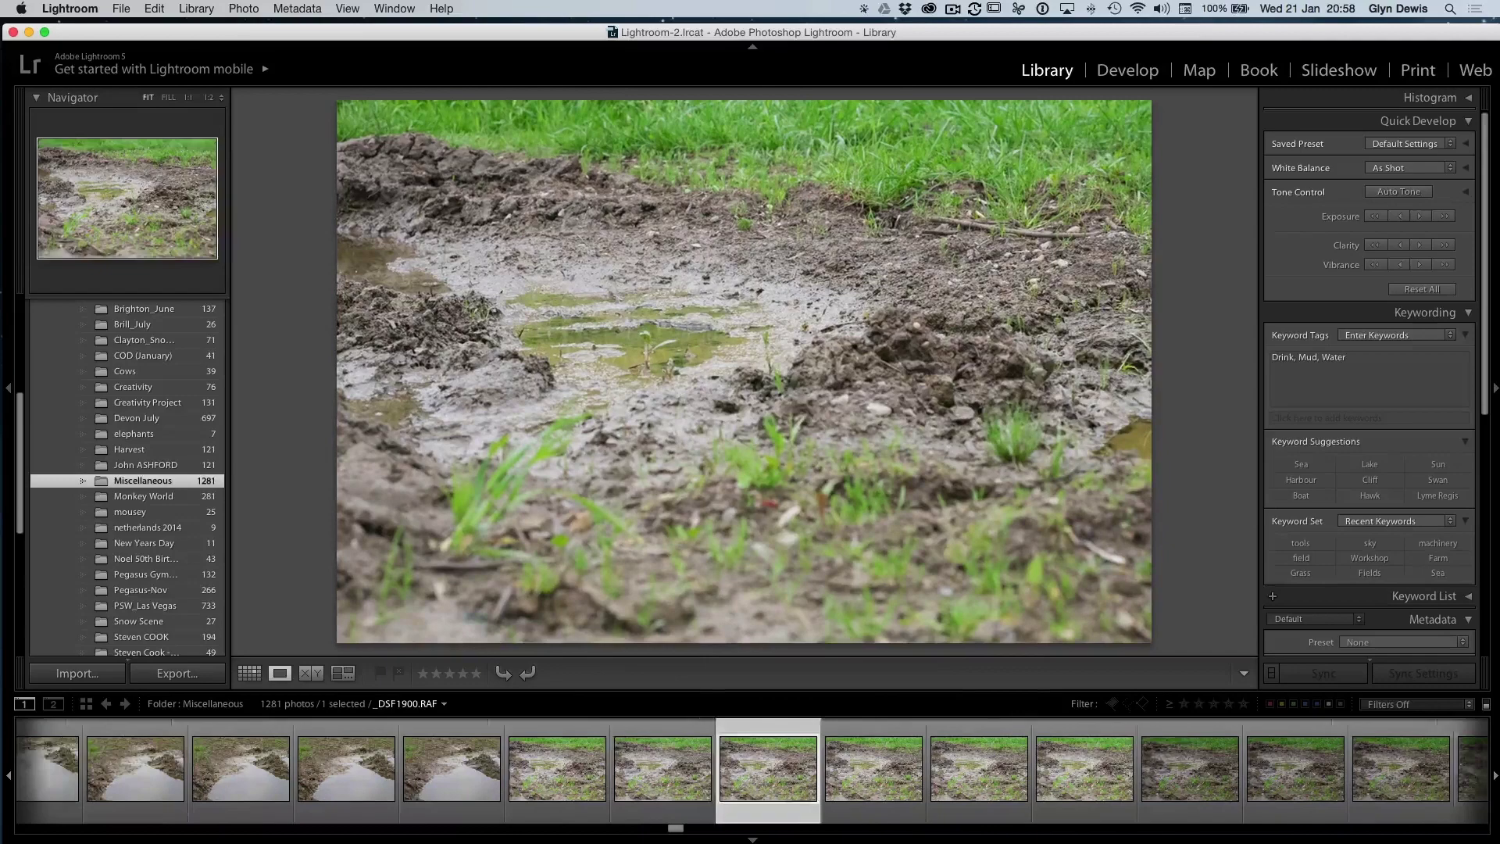
key("Right")
key("Right")
key("Right")
key("Right")
key("Right")
key("Right")
key("Right")
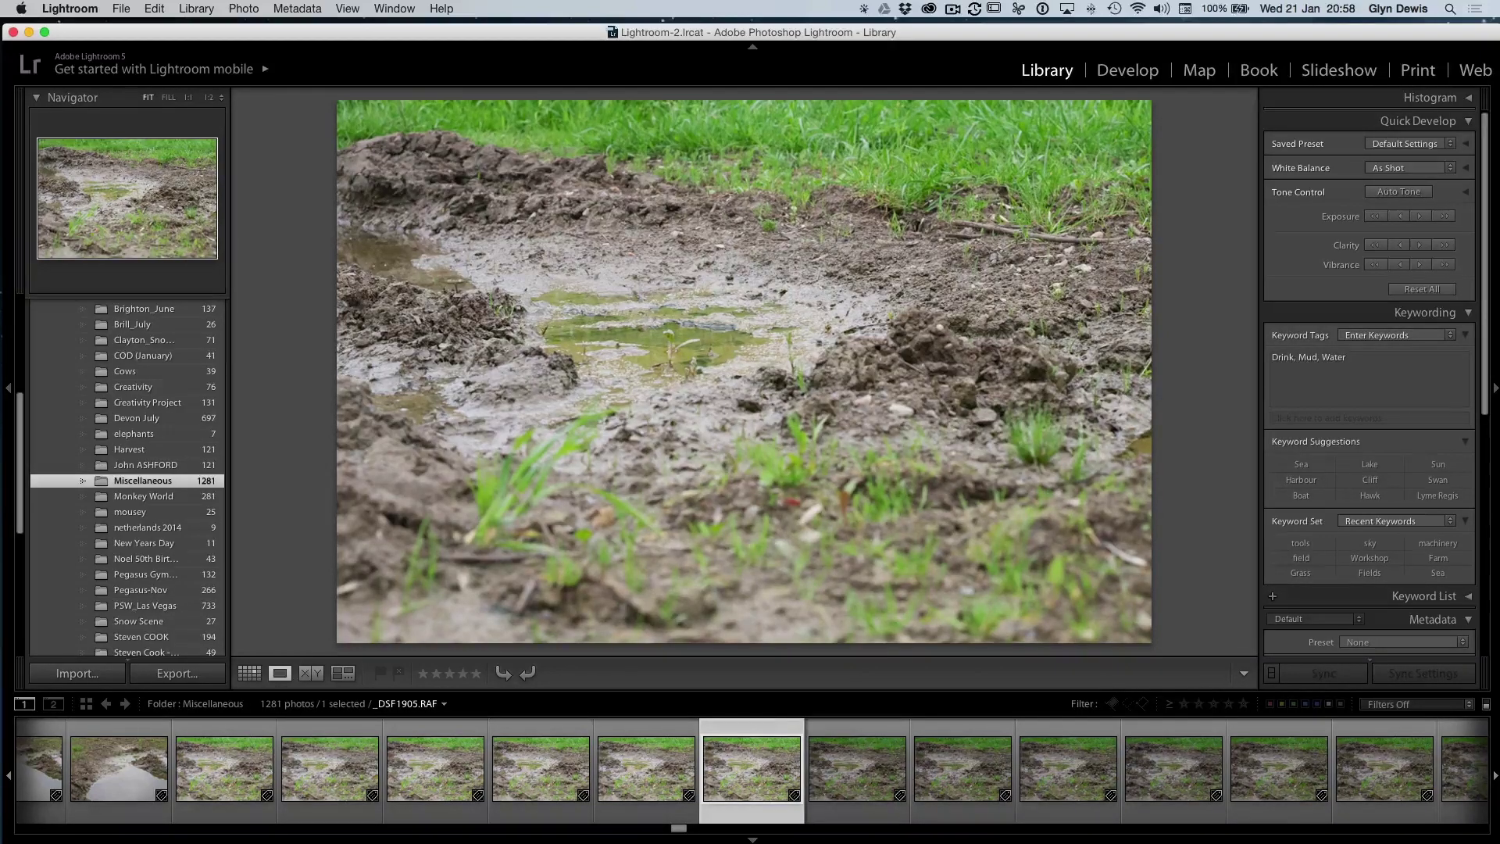
key("super+Tab")
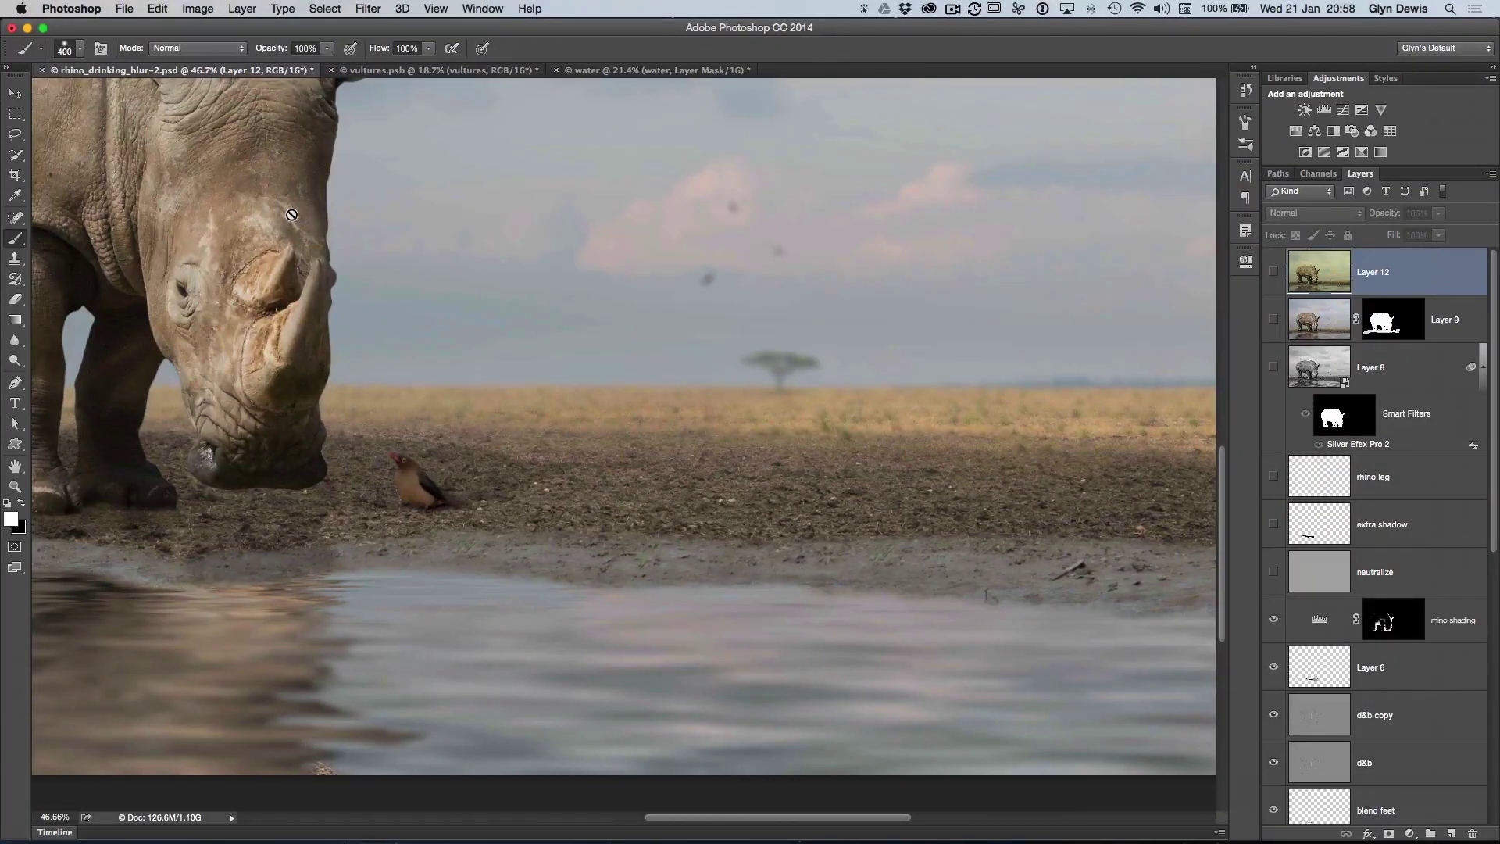
Zoom out so the full rhino reflection composite fits, then switch to Safari
scroll(428, 560, "down", 2)
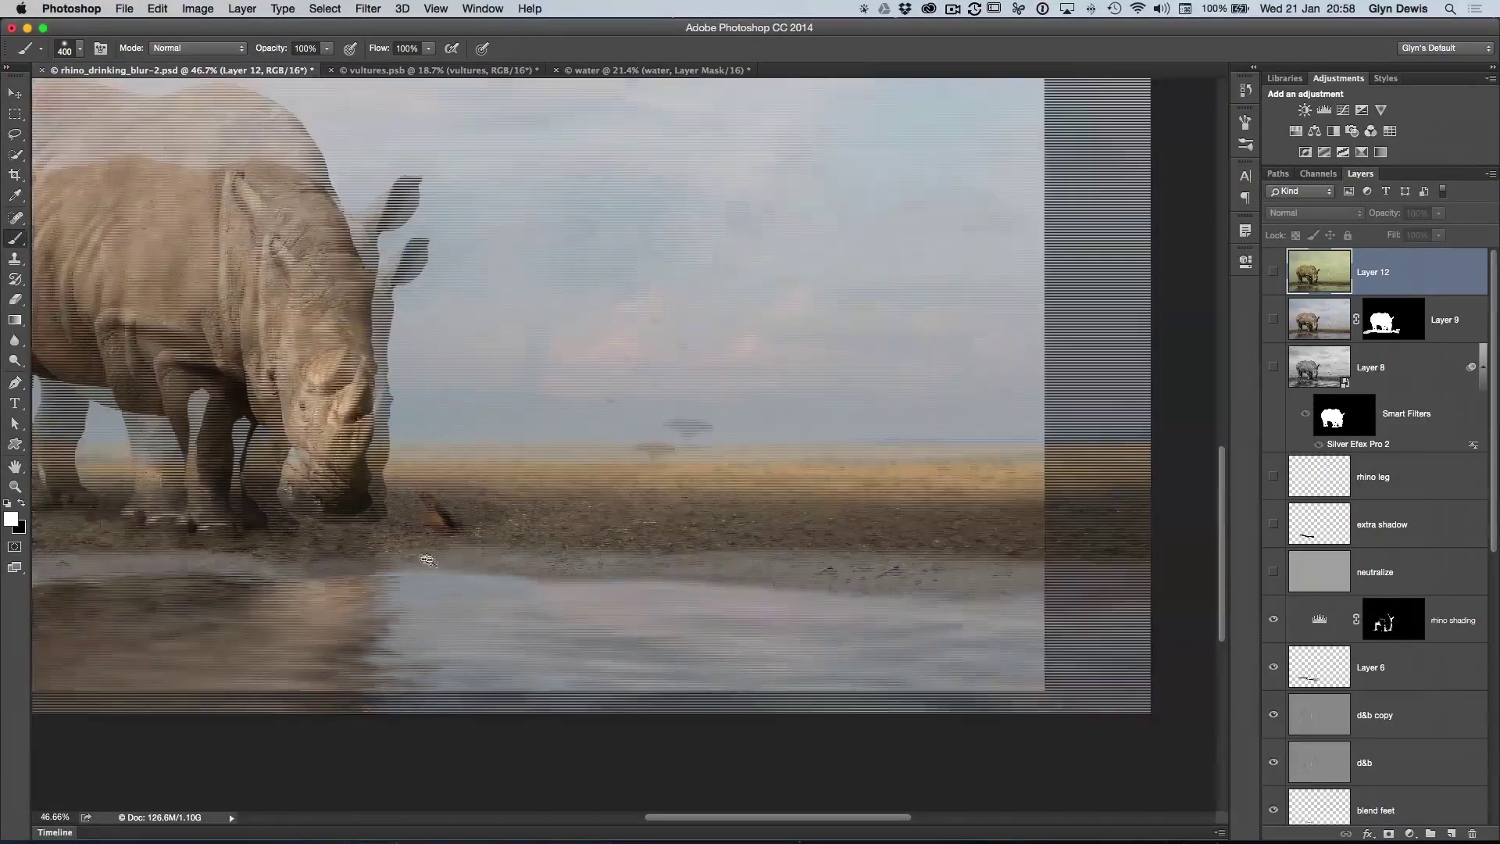
scroll(788, 625, "down", 3)
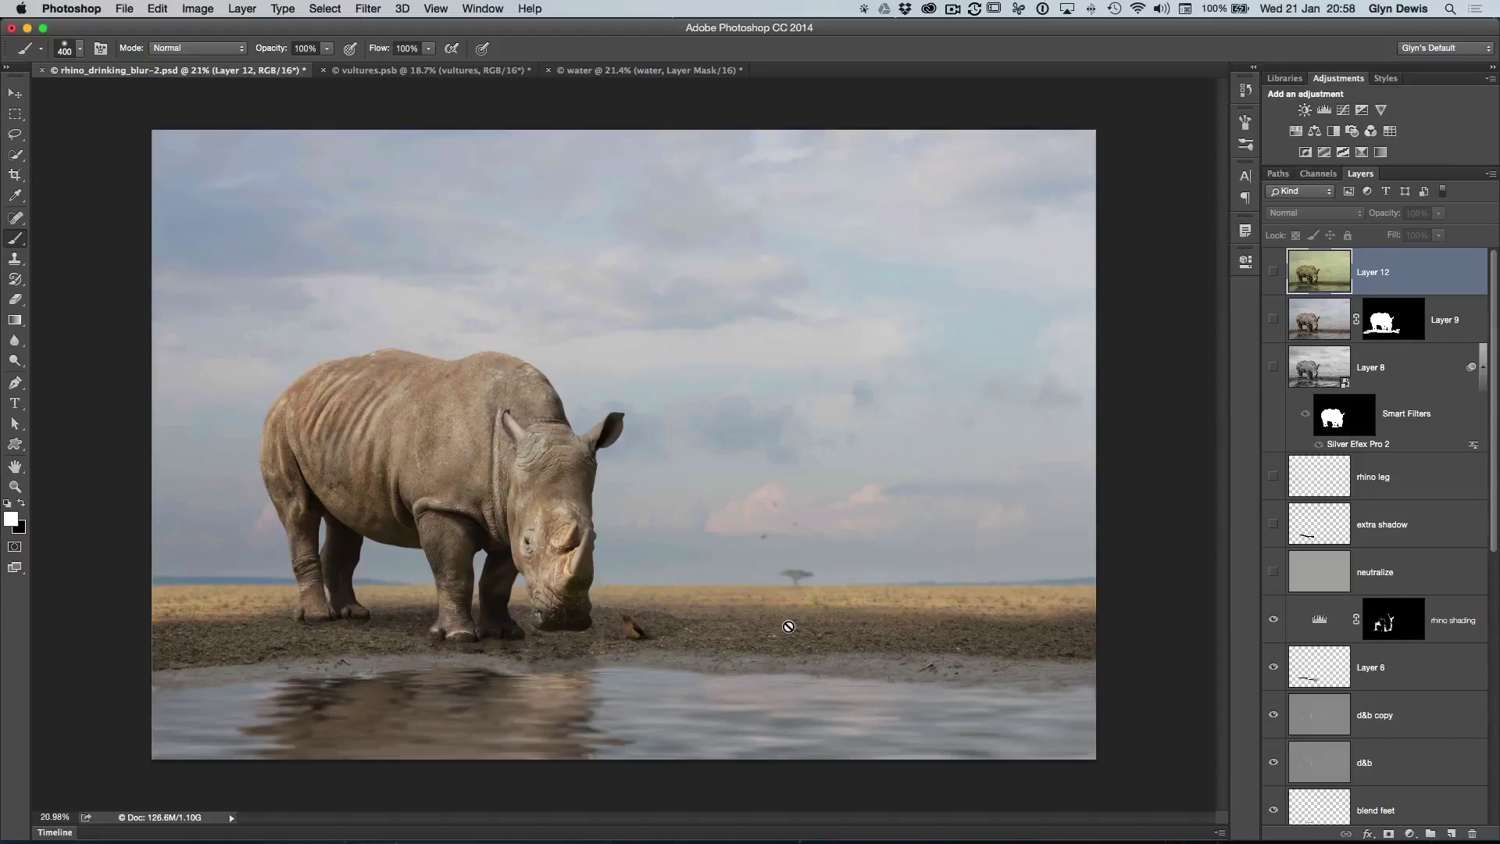
key("super+Tab")
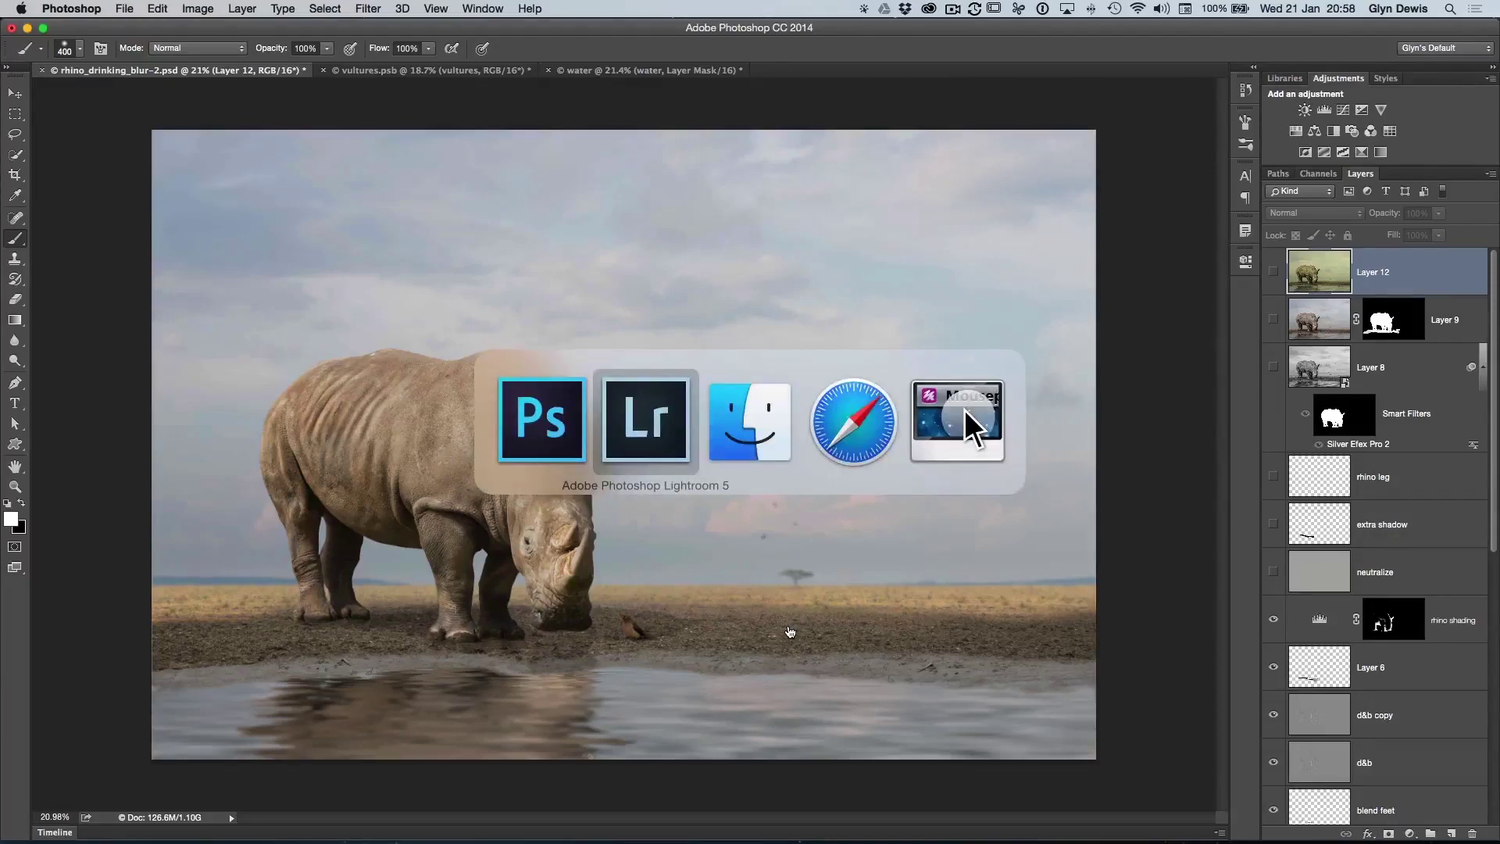
key("super+Tab")
key("super+Tab")
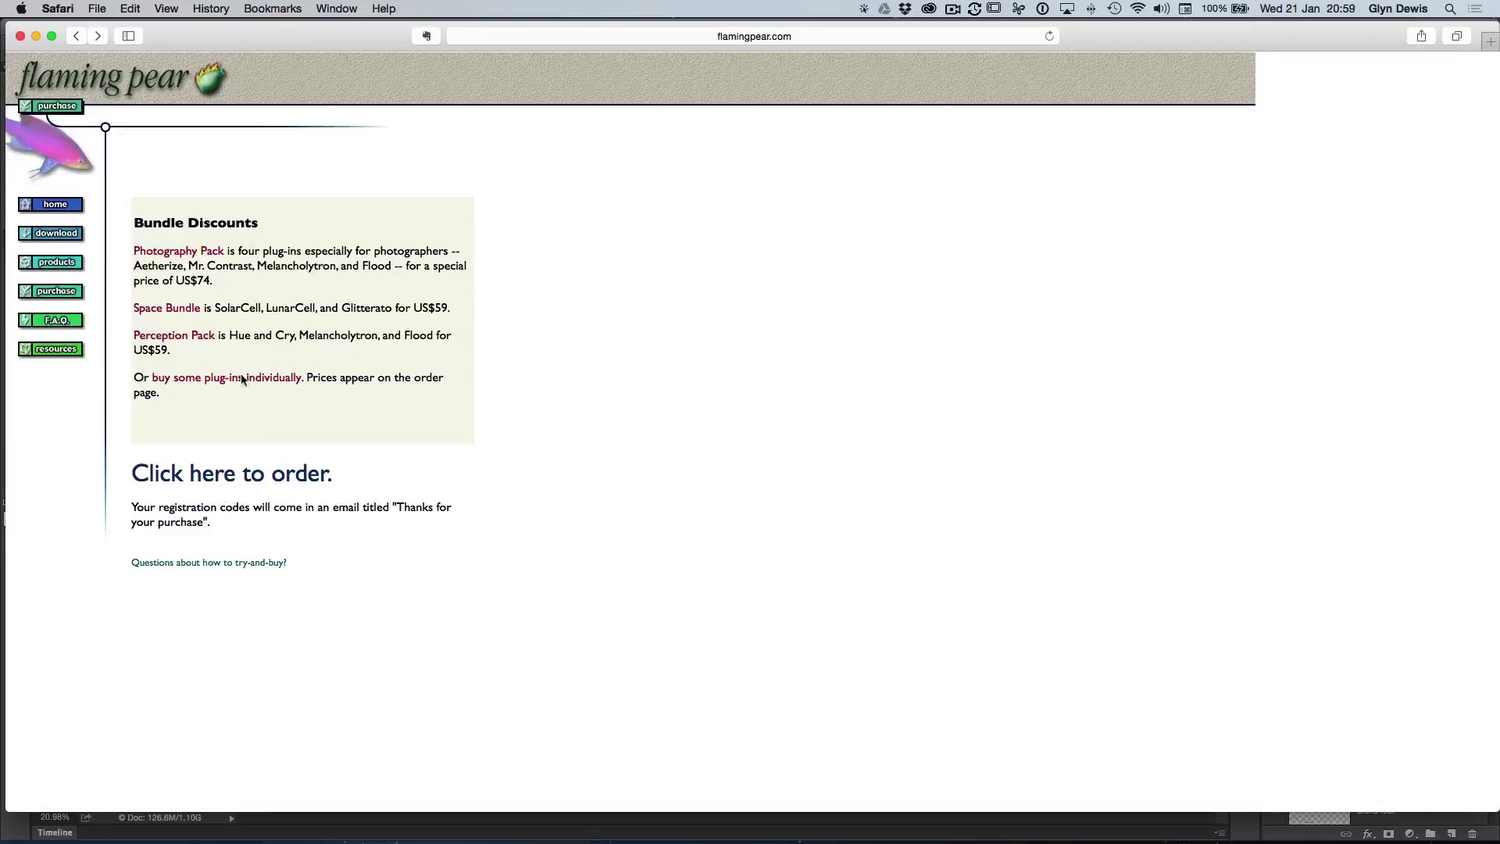
Open the Flaming Pear order page with prices kept in GBP, showing Flood at £21.00
left_click(230, 478)
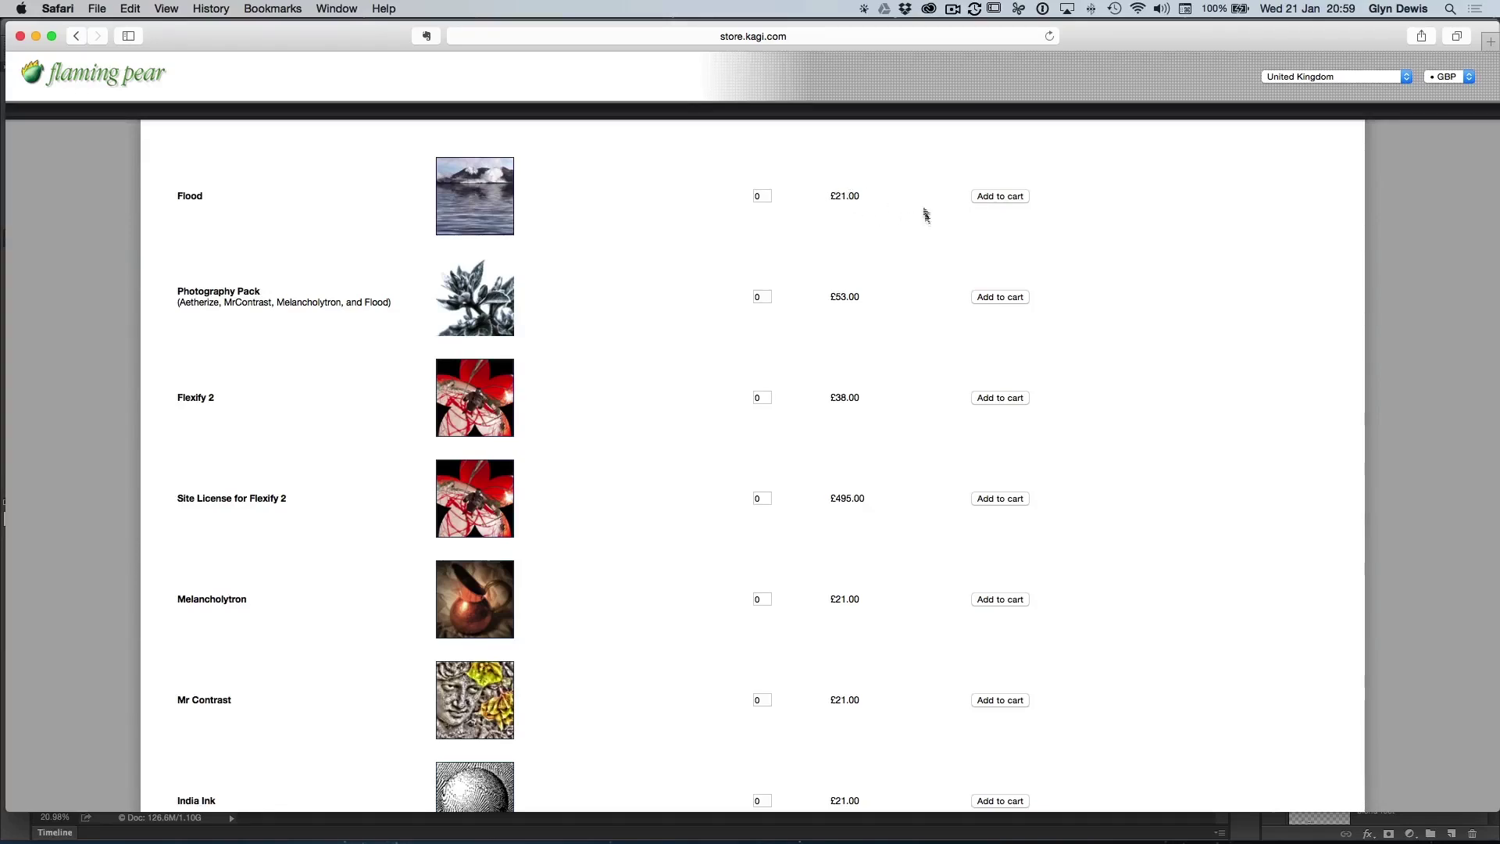
left_click(1446, 77)
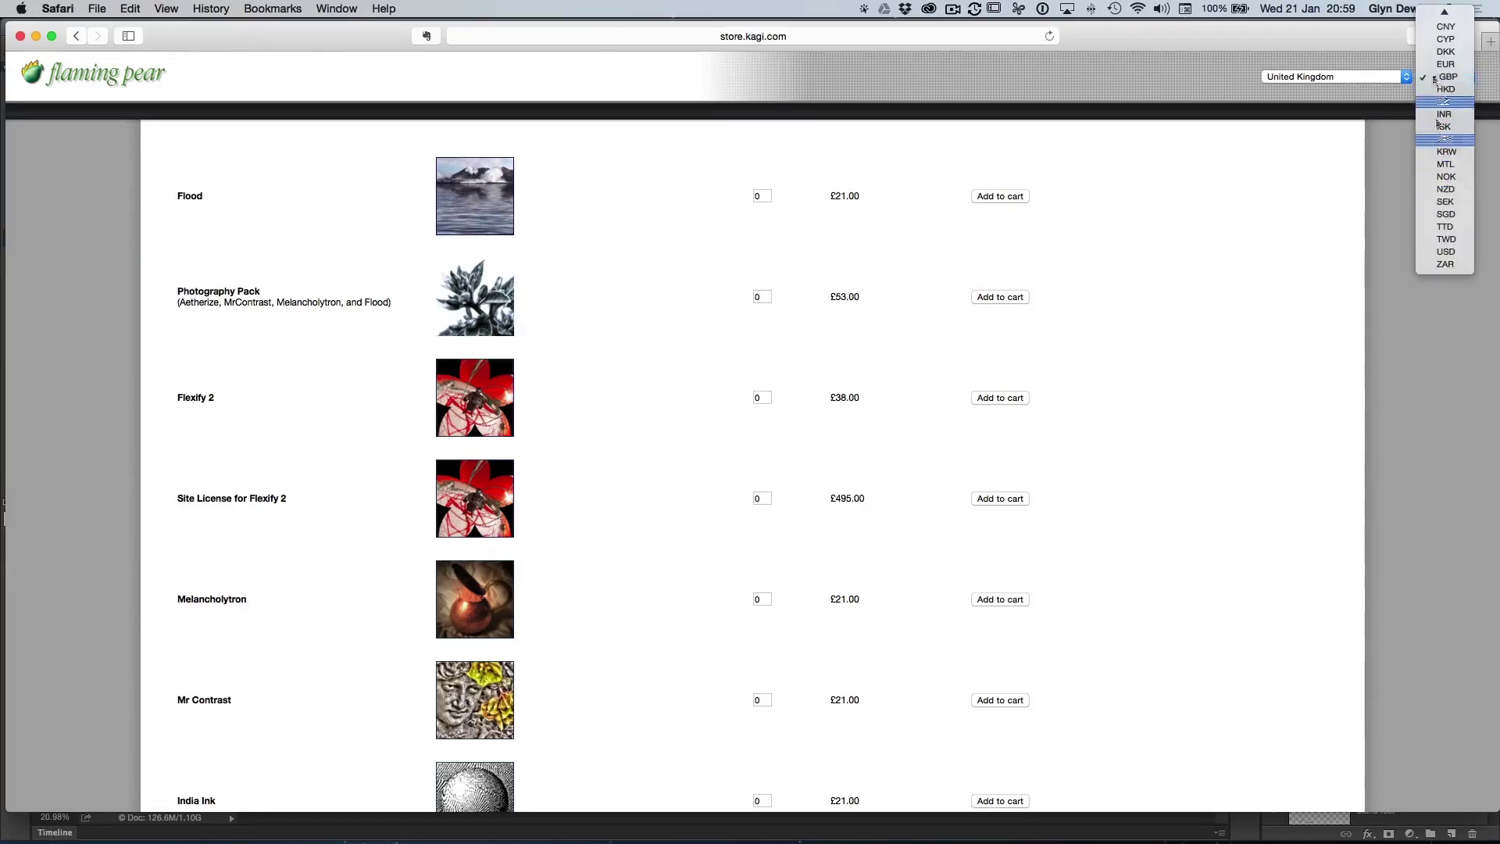
left_click(1163, 232)
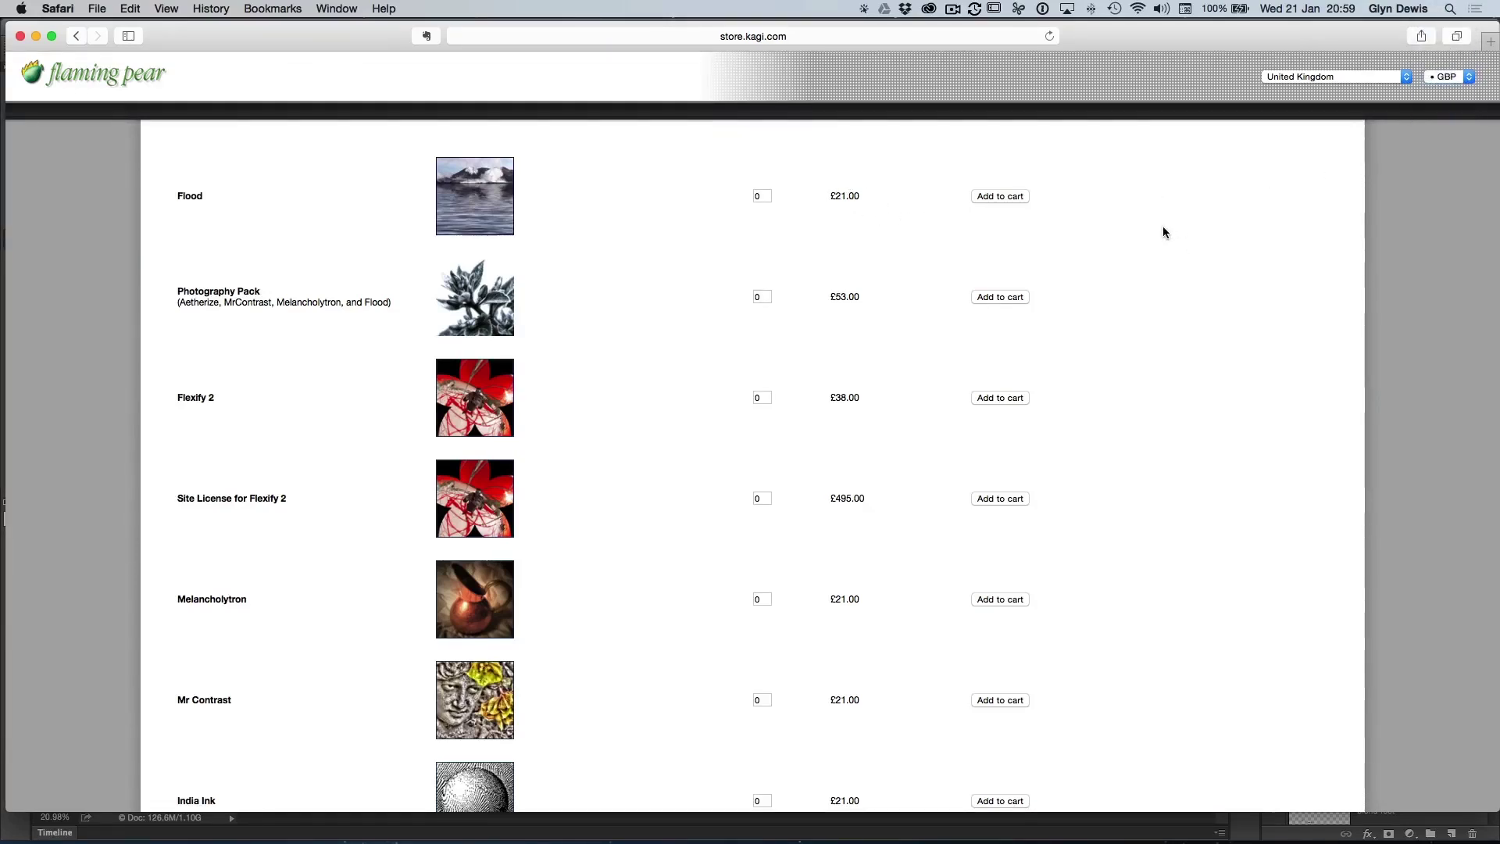
Back in Lightroom's Grid view, select the 77-photo iPhone collection under Collections
key("super+Tab")
key("super+Tab")
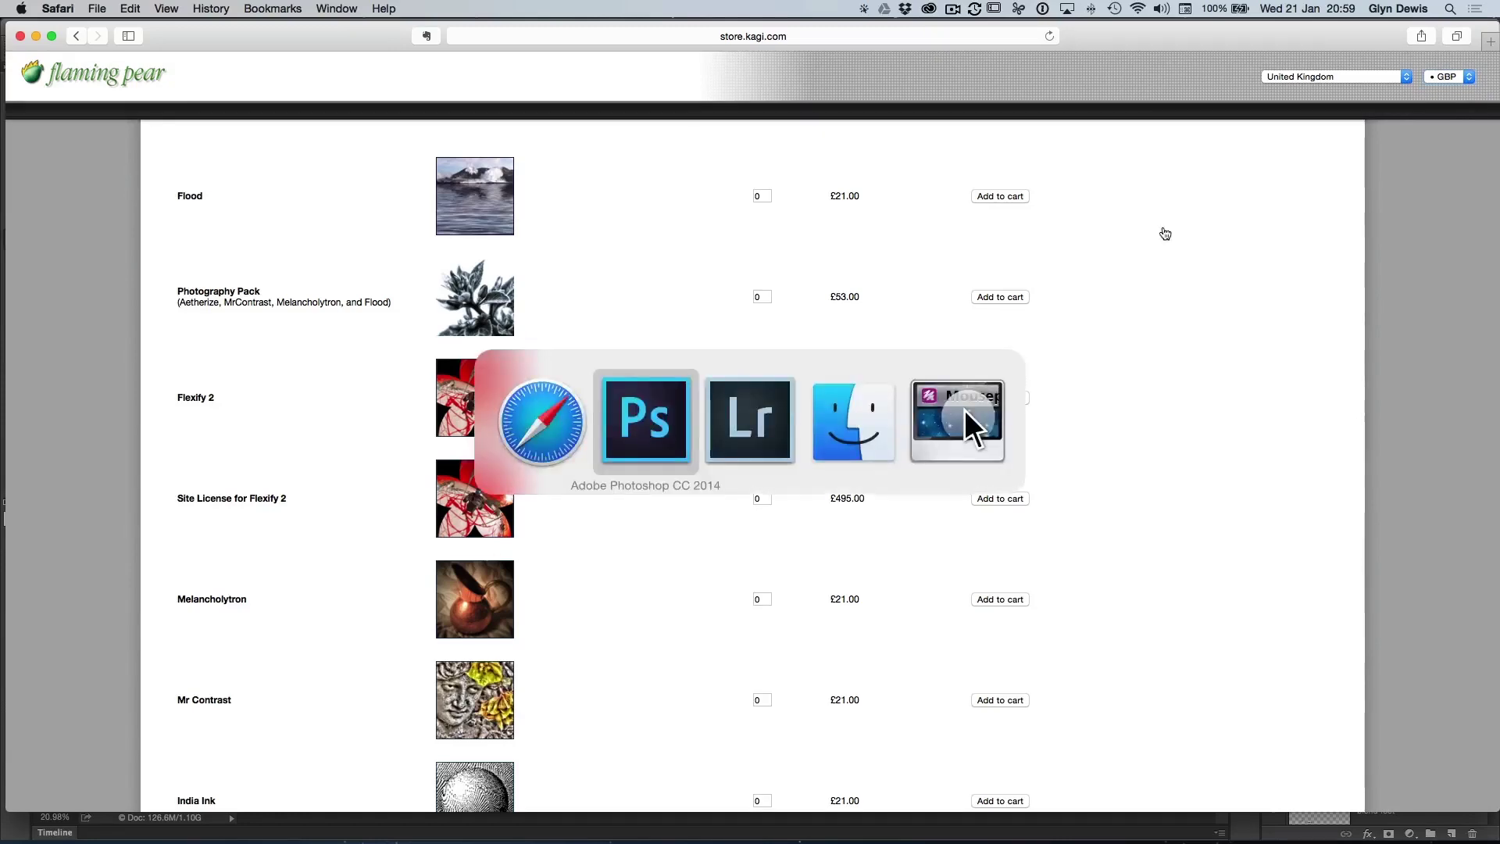
key("g")
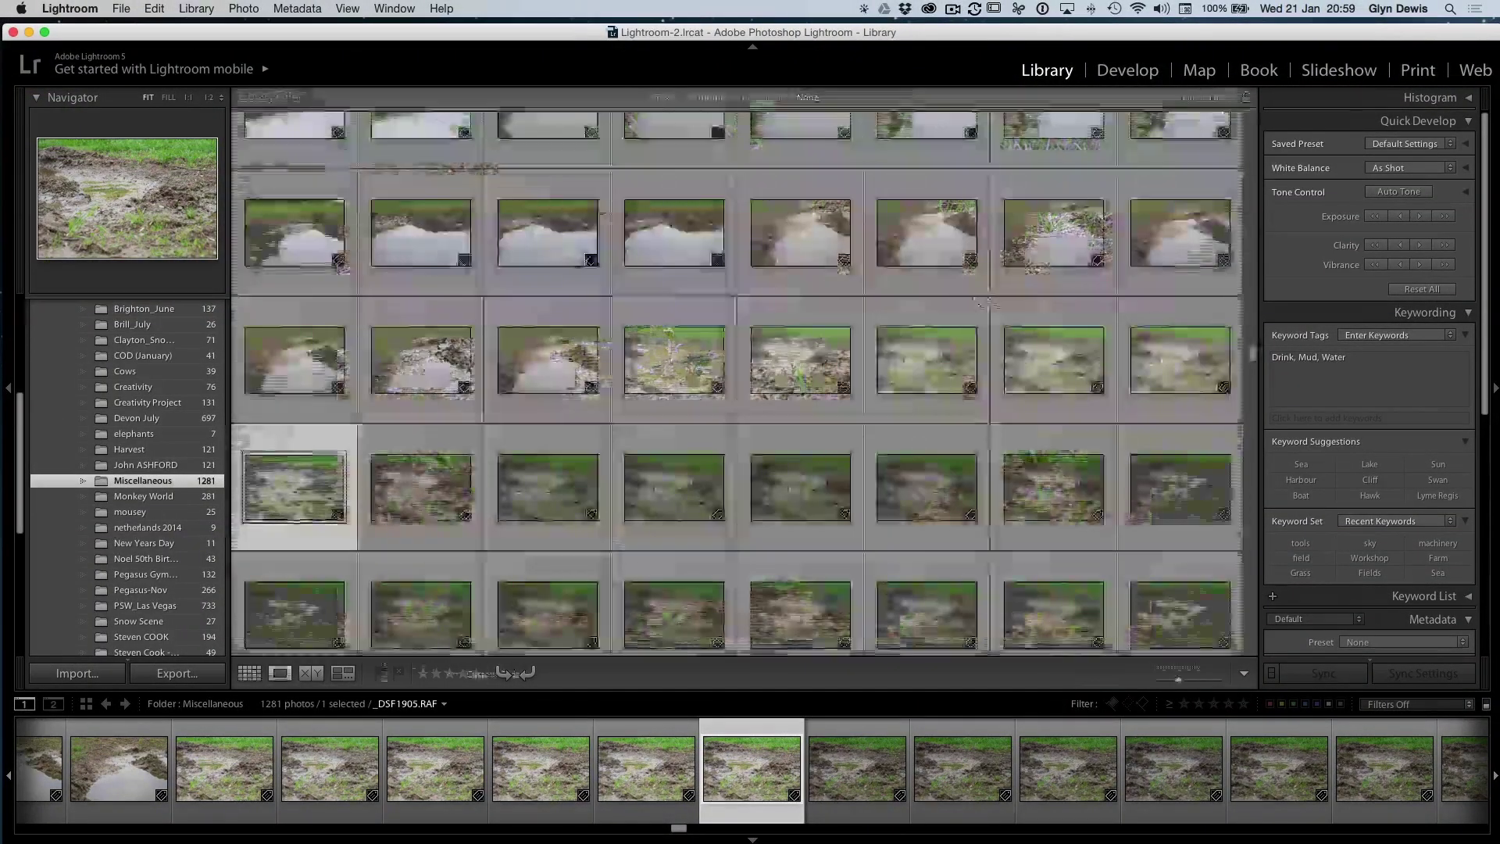
scroll(123, 462, "down", 5)
scroll(122, 461, "down", 4)
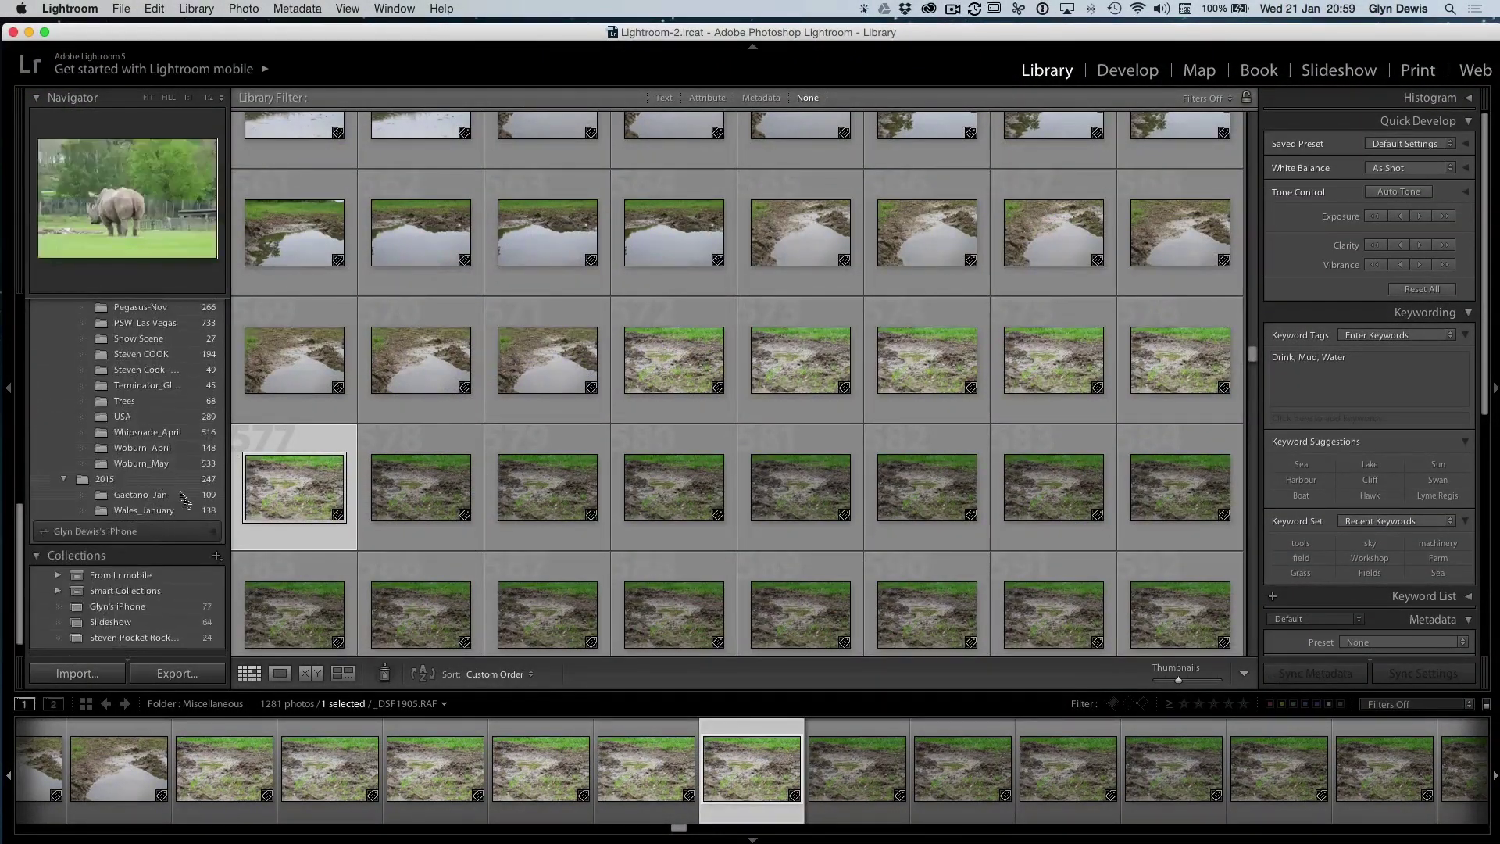
left_click(117, 583)
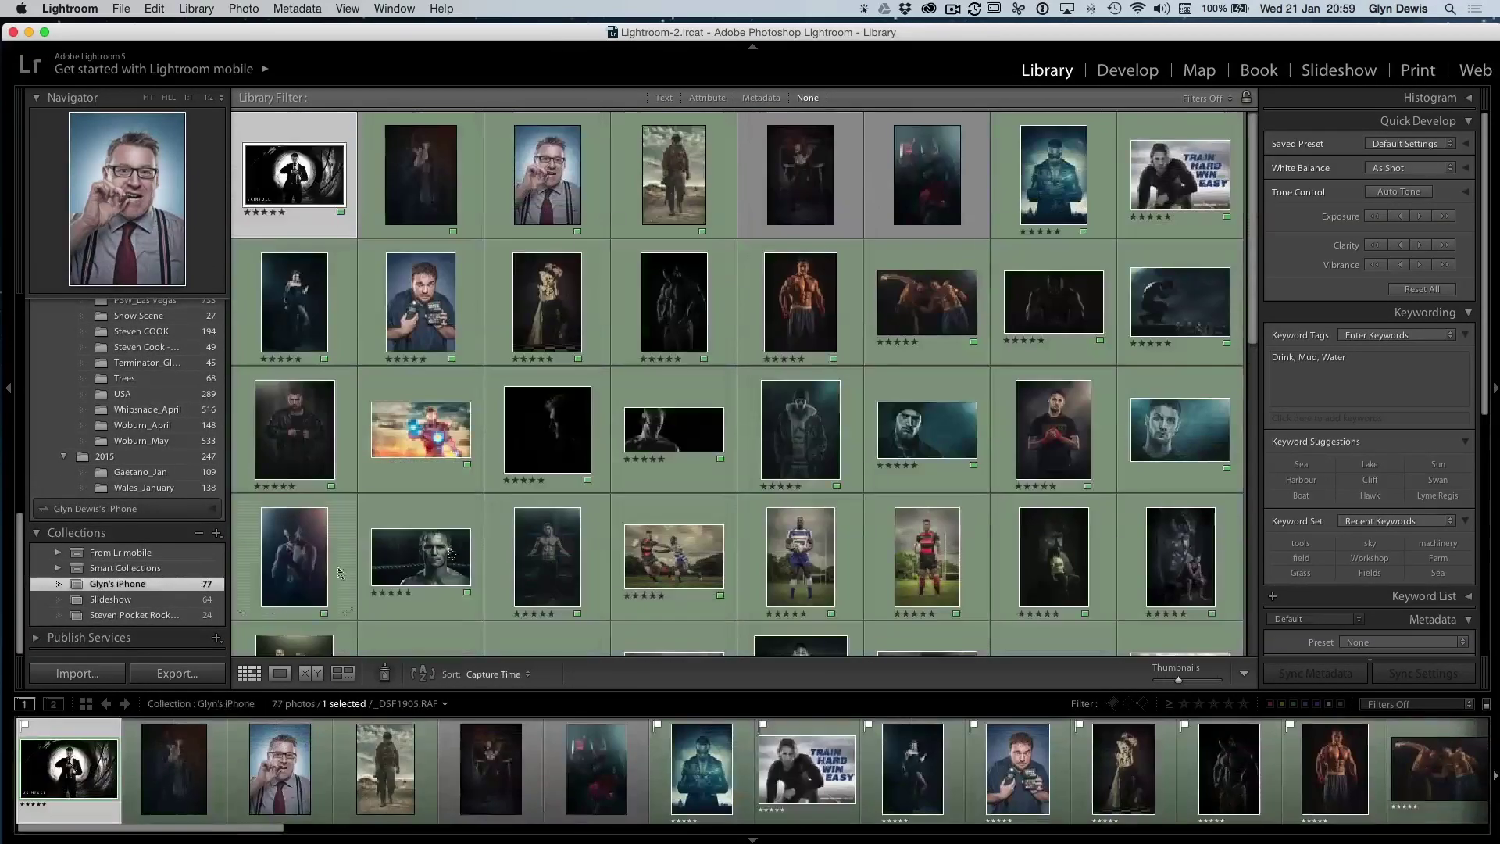
scroll(966, 462, "down", 5)
scroll(966, 462, "up", 2)
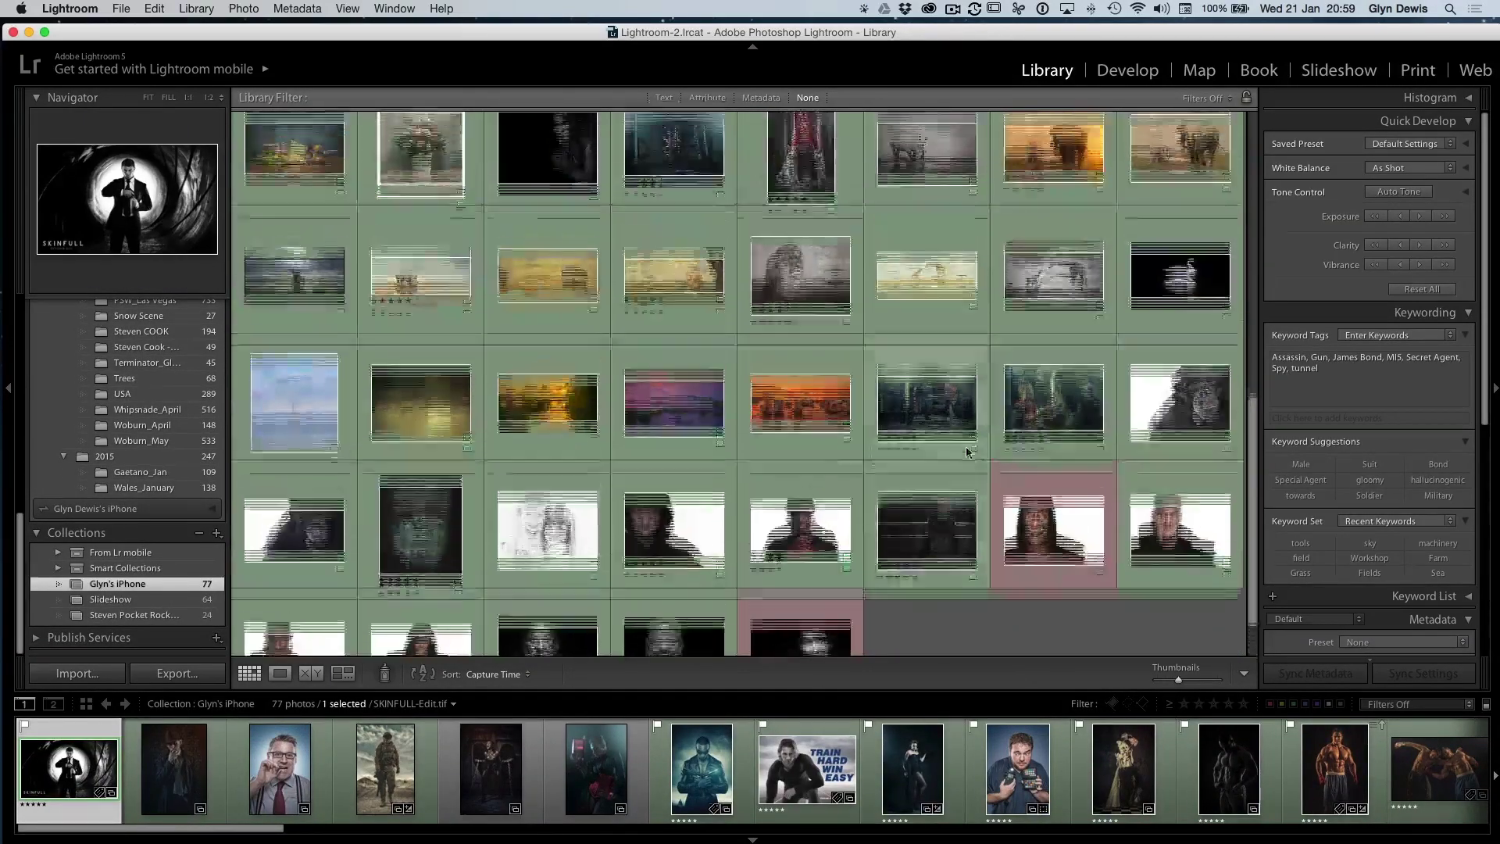